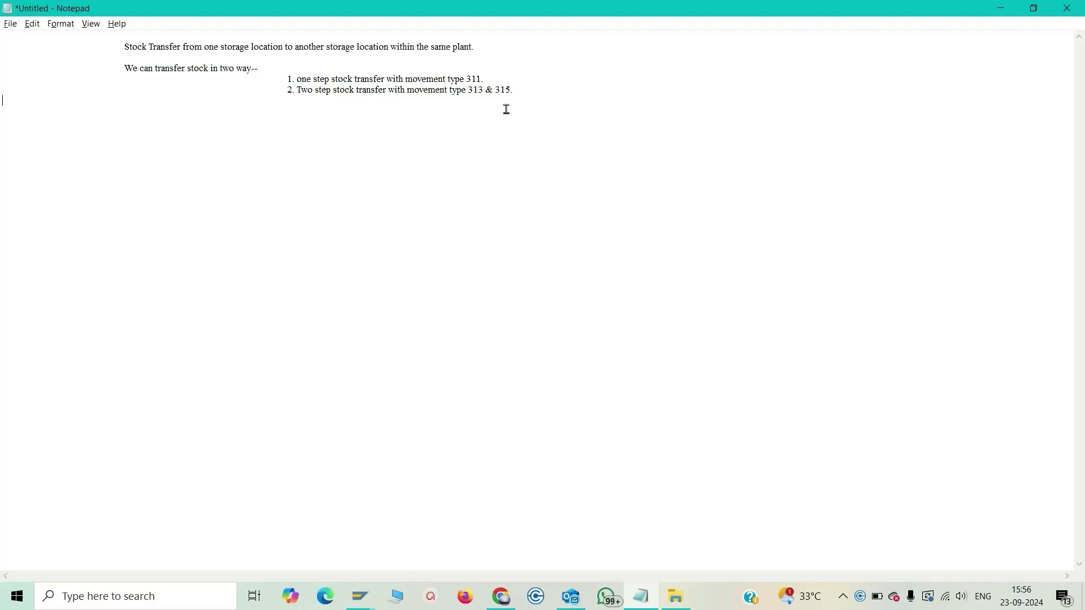
Switch to SAP, open transaction MIGO and set the action to A08 Transfer Posting.
{"action": "key", "text": "alt+Tab"}
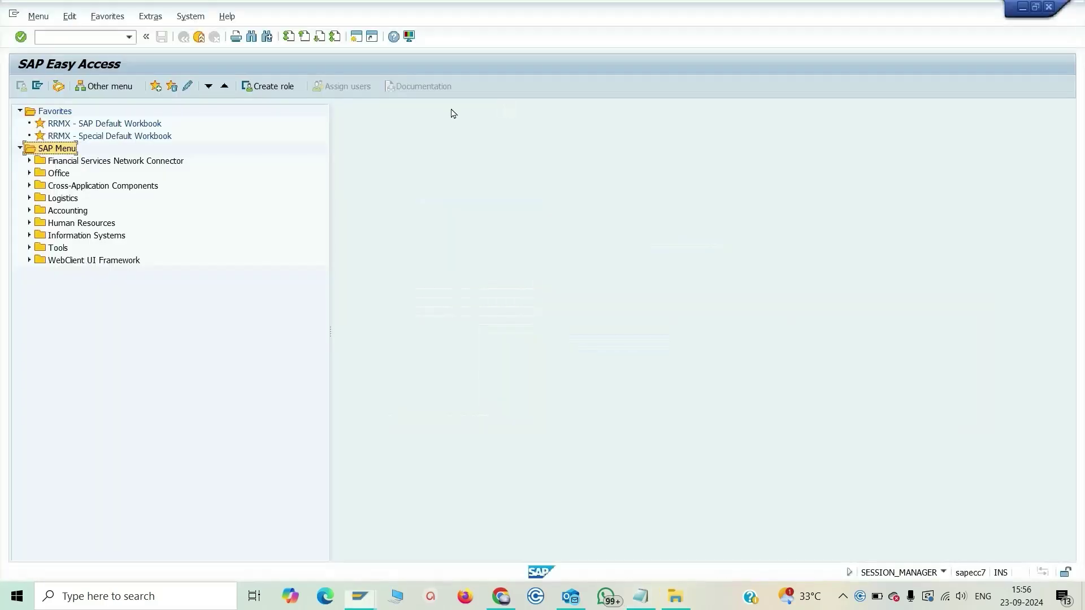
{"action": "left_click", "coordinate": [105, 38]}
{"action": "type", "text": "migo"}
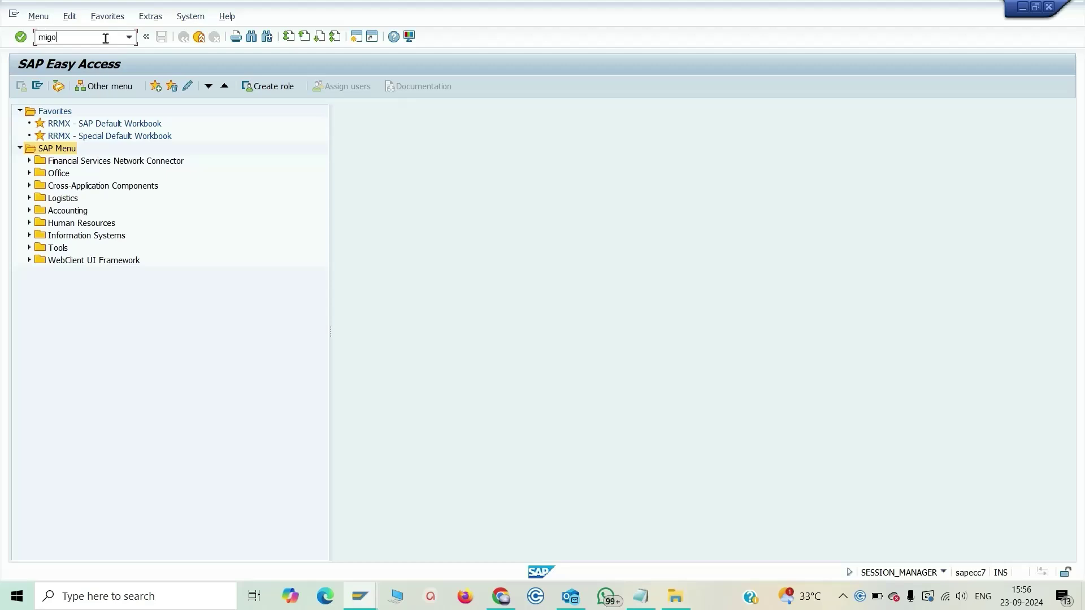
{"action": "key", "text": "Return"}
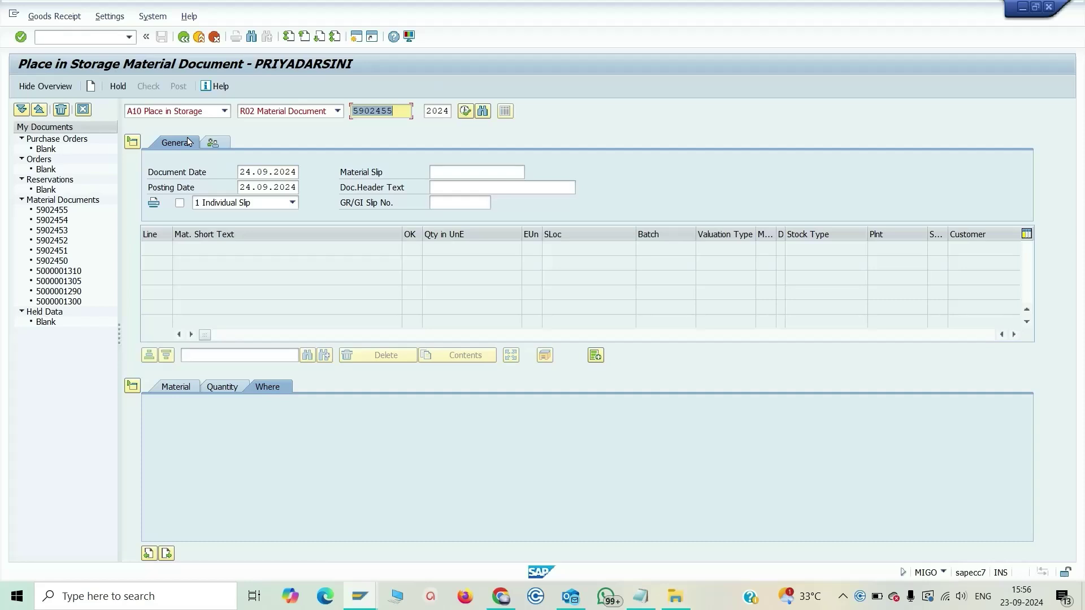
{"action": "left_click", "coordinate": [224, 111]}
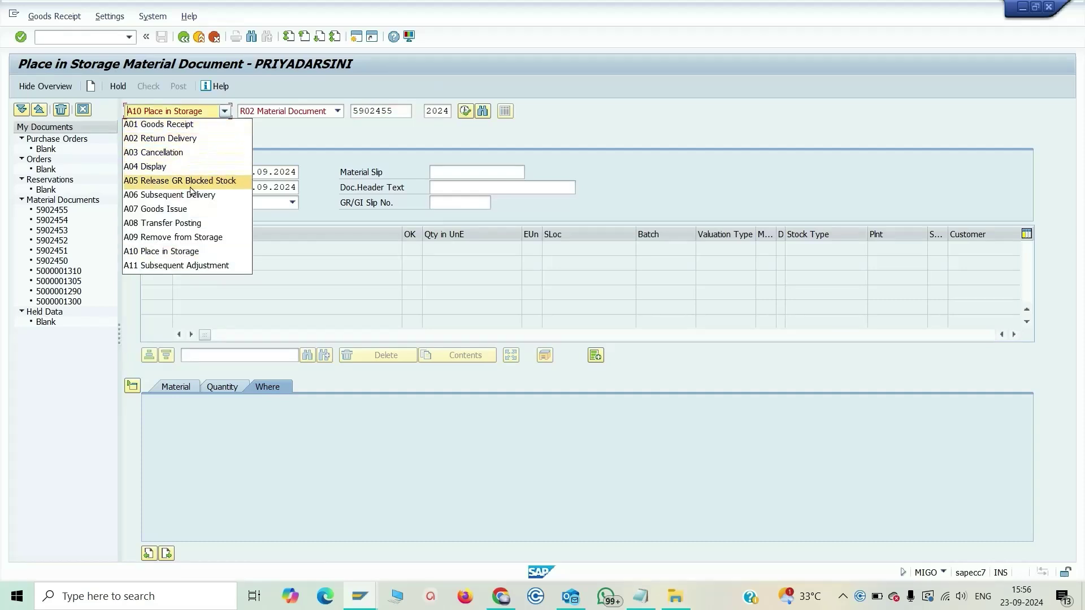
{"action": "left_click", "coordinate": [190, 224]}
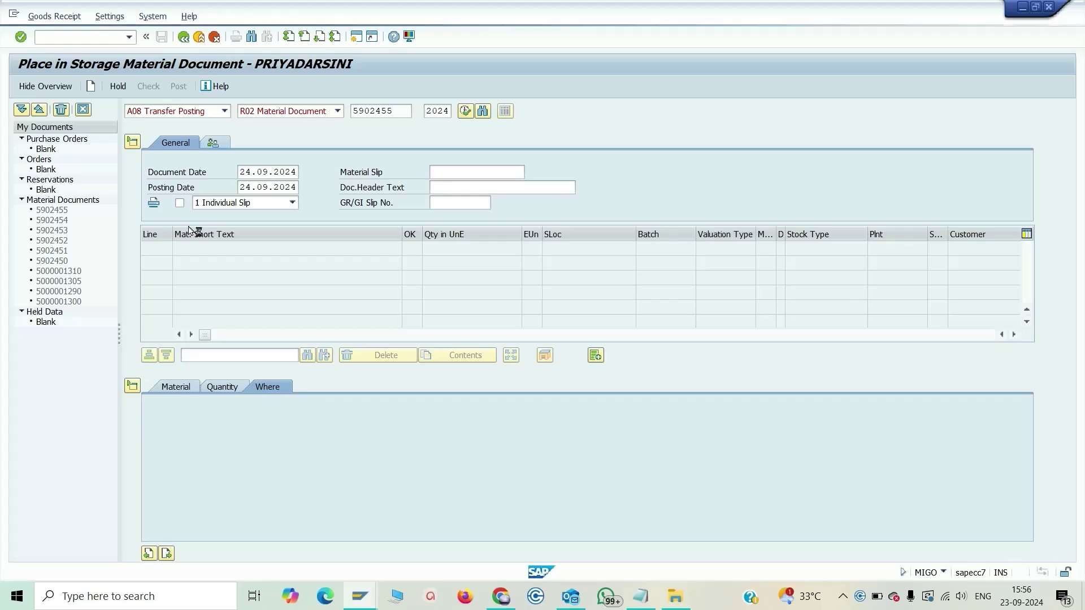
Open MMBE in a new session and view the stock of MAT-1053 in plant AON1, checking storage location 1201 central store.
{"action": "left_click", "coordinate": [99, 38]}
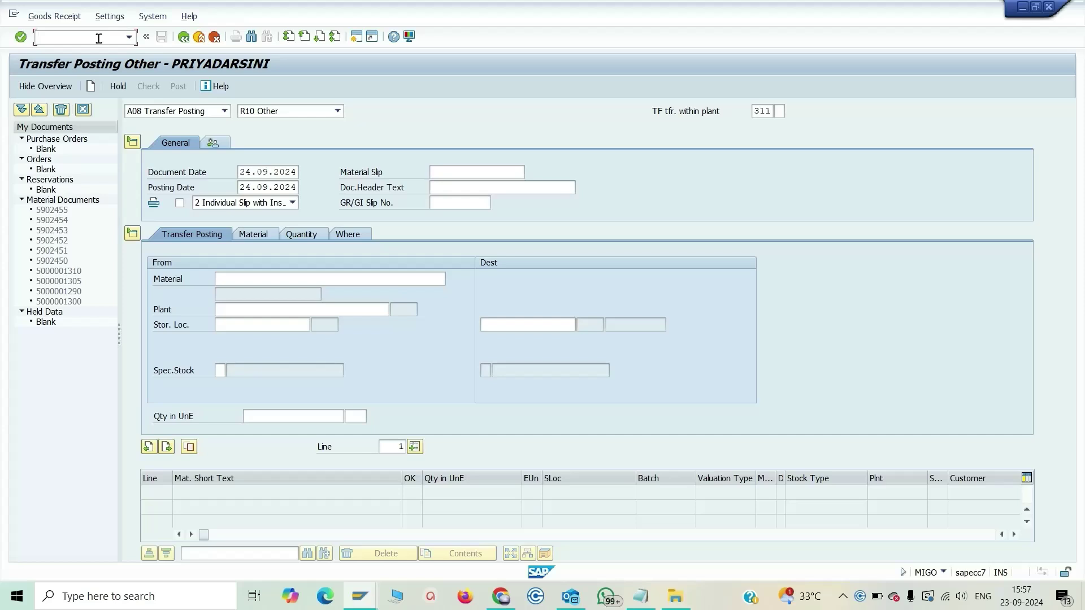
{"action": "type", "text": "/ommbe"}
{"action": "key", "text": "Return"}
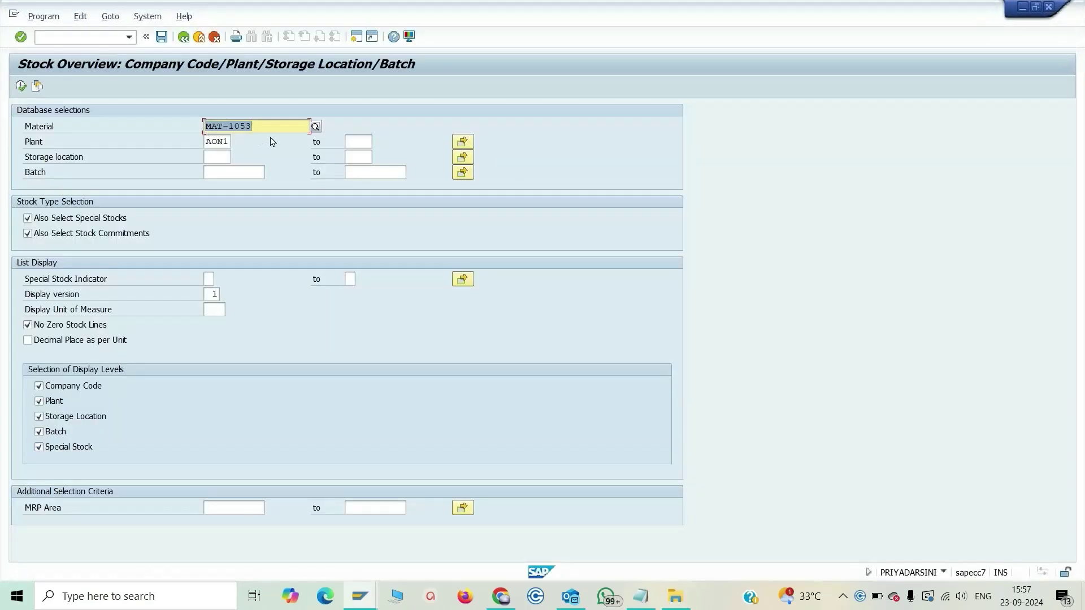
{"action": "left_click", "coordinate": [275, 128]}
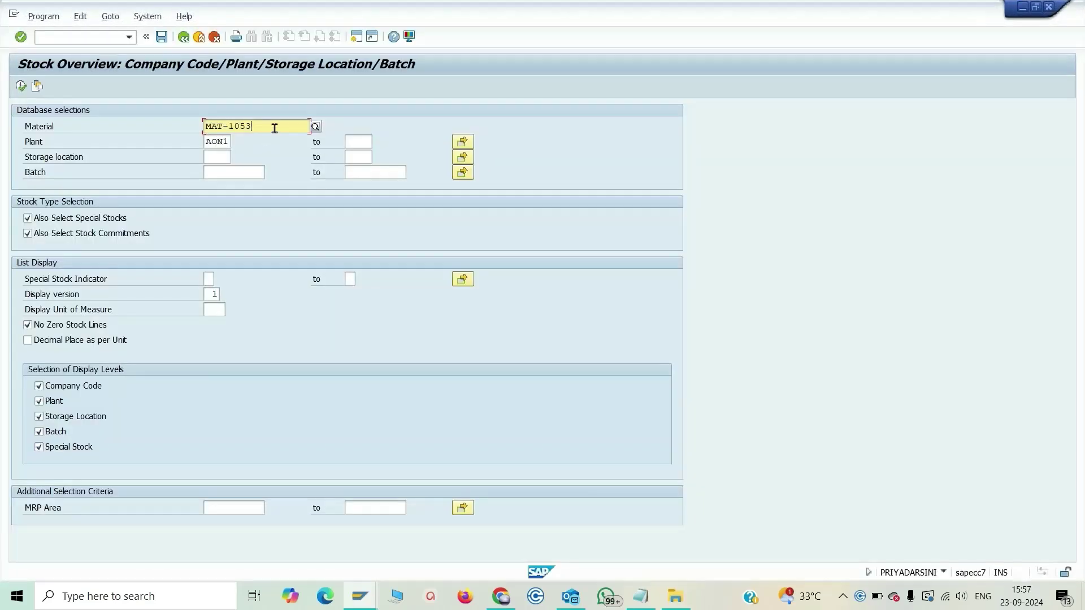
{"action": "left_click", "coordinate": [224, 144]}
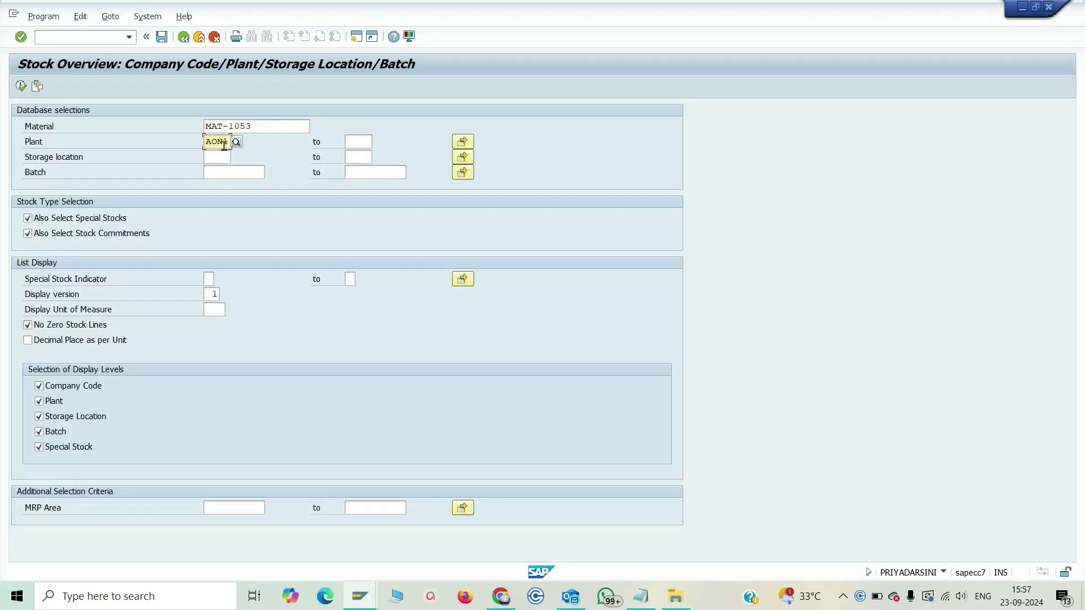
{"action": "type", "text": "AON1"}
{"action": "left_click", "coordinate": [20, 86]}
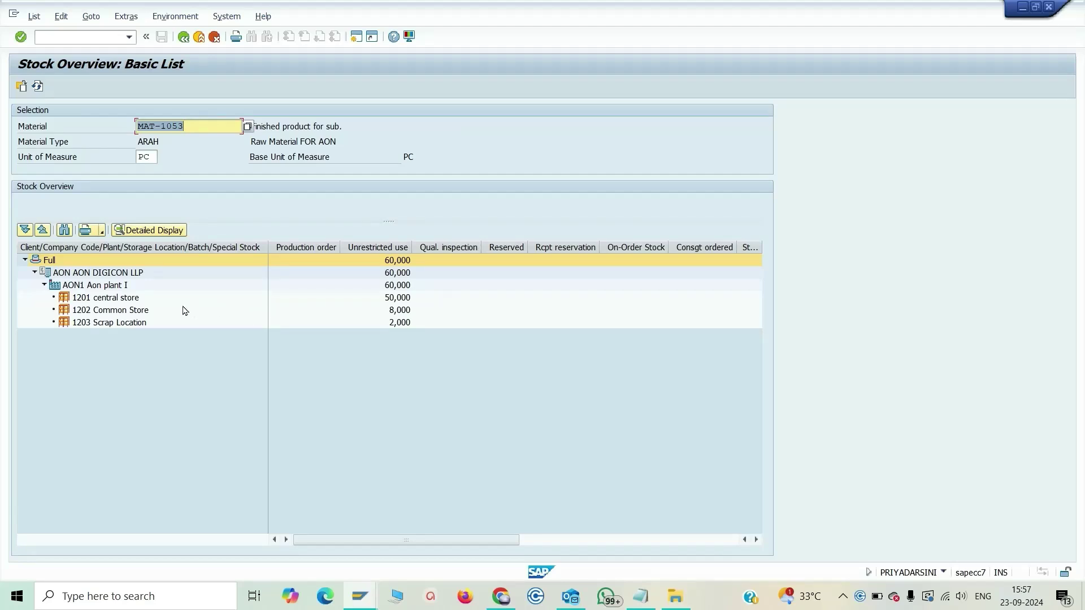
{"action": "left_click", "coordinate": [119, 300]}
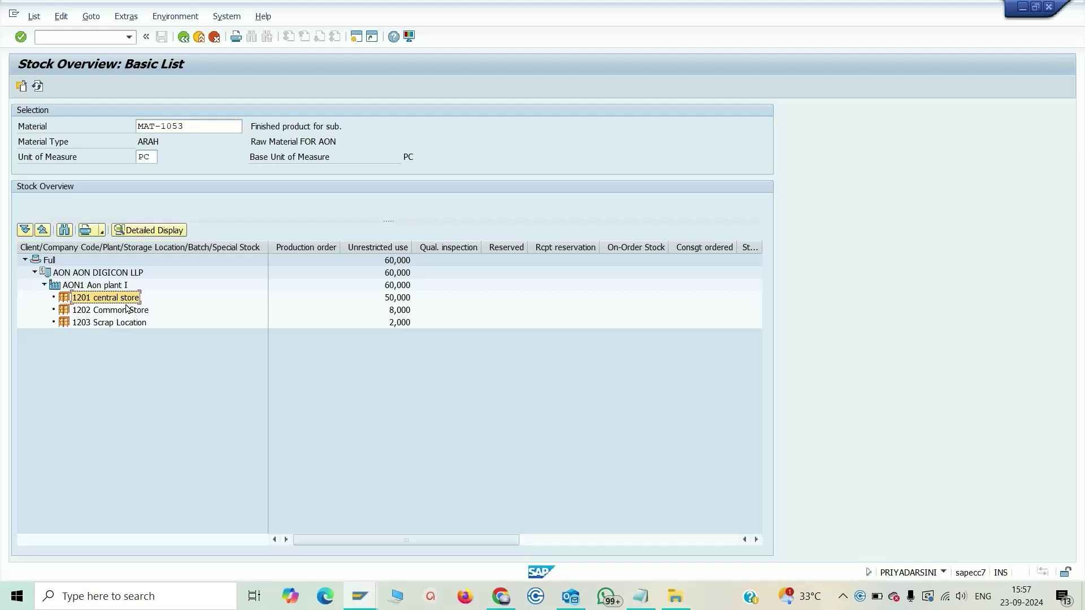
Return to the MIGO session and select A08 Transfer Posting with reference R10 Other.
{"action": "key", "text": "alt+Tab"}
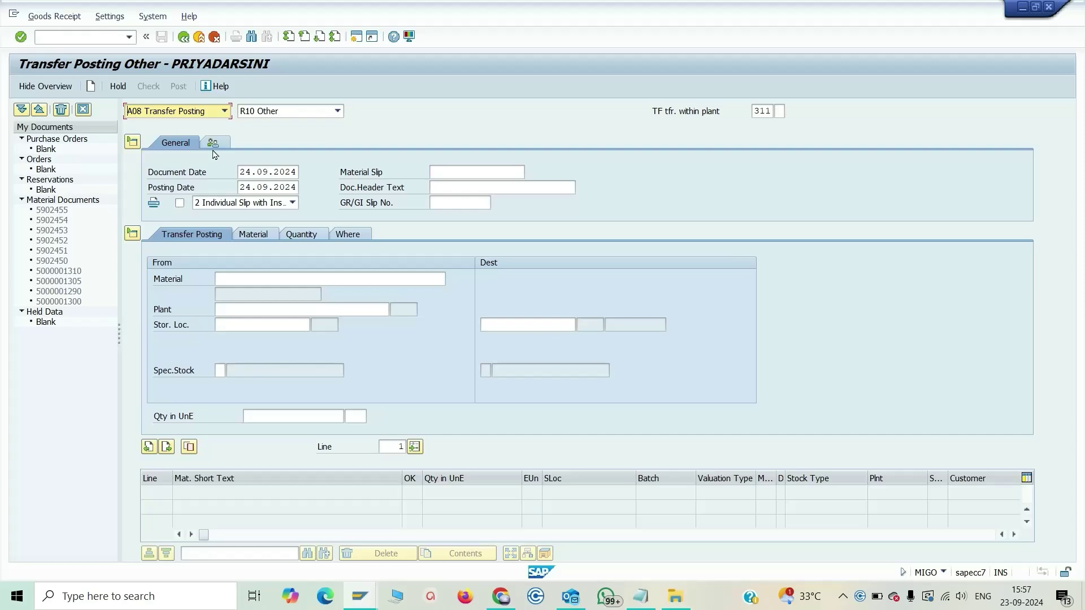
{"action": "left_click", "coordinate": [226, 113]}
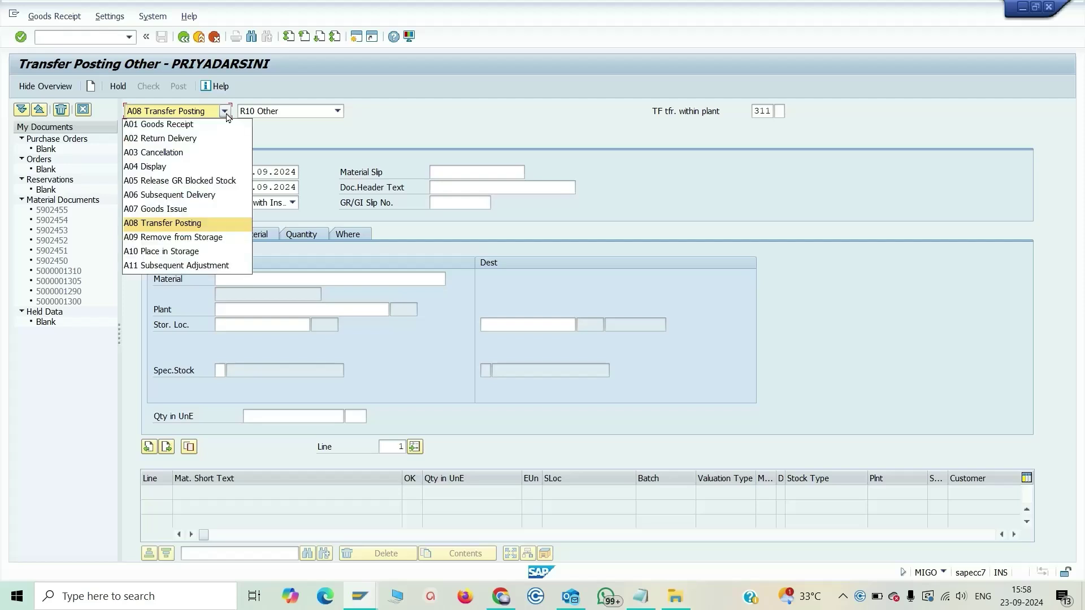
{"action": "left_click", "coordinate": [208, 229]}
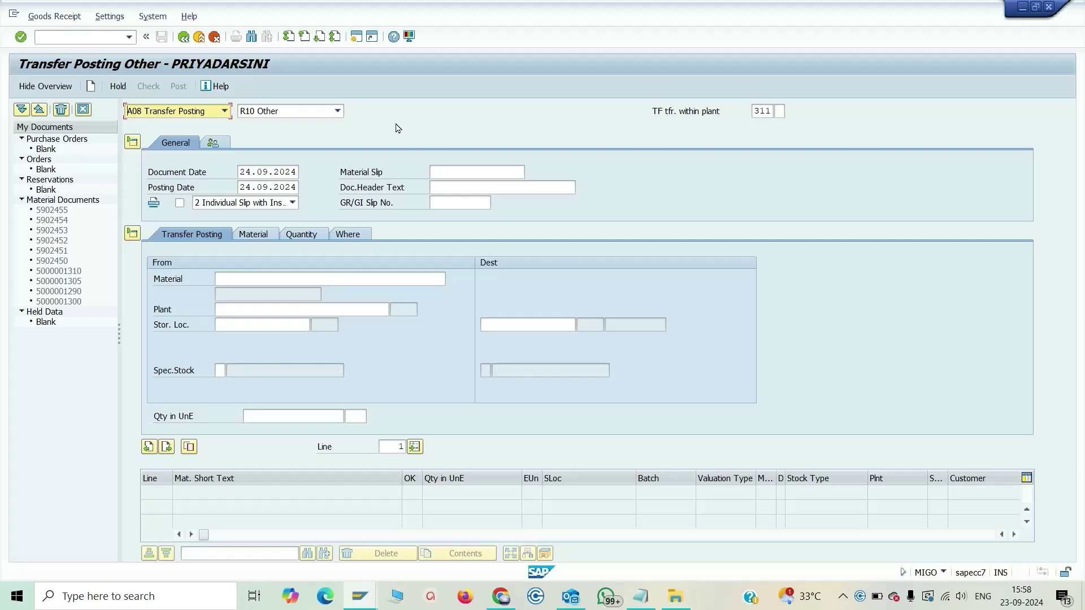
{"action": "left_click", "coordinate": [338, 112]}
{"action": "left_click", "coordinate": [338, 111]}
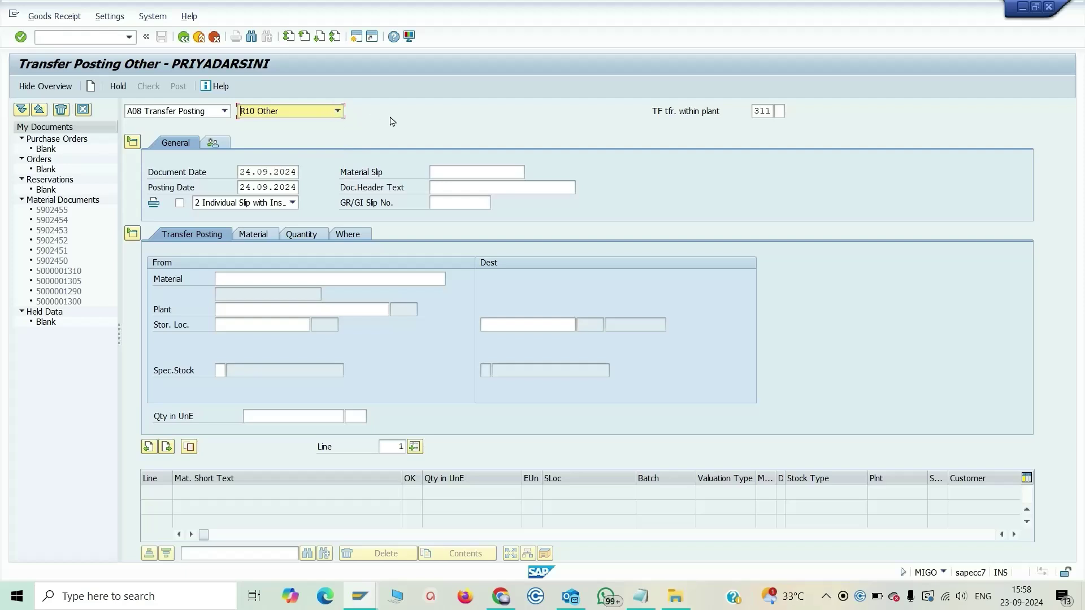
Choose movement type 311, one-step storage location transfer, from the list of possible movement types.
{"action": "left_click", "coordinate": [767, 112]}
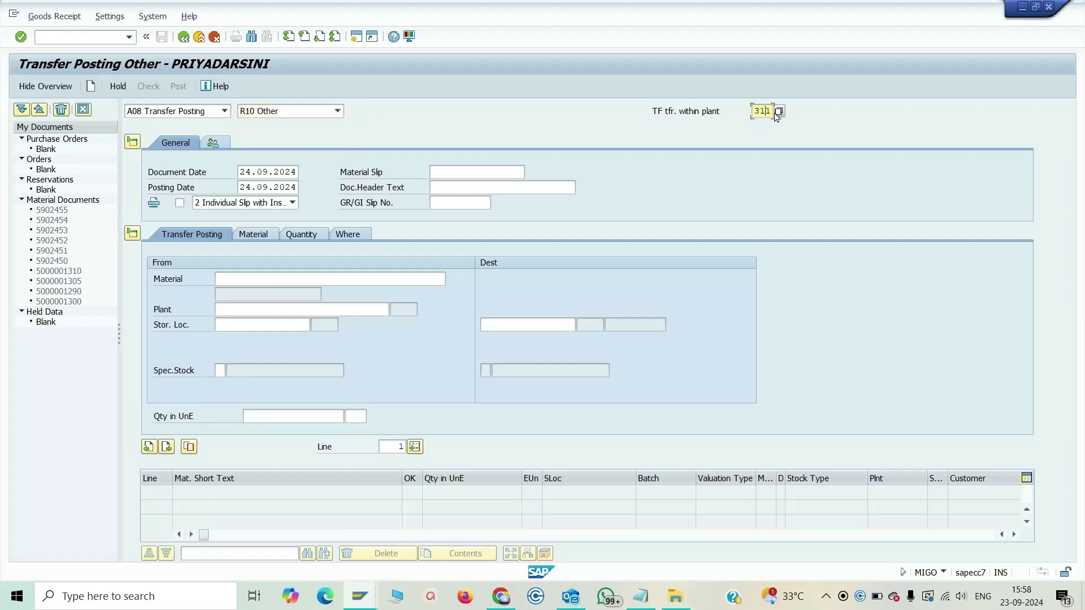
{"action": "left_click", "coordinate": [777, 114]}
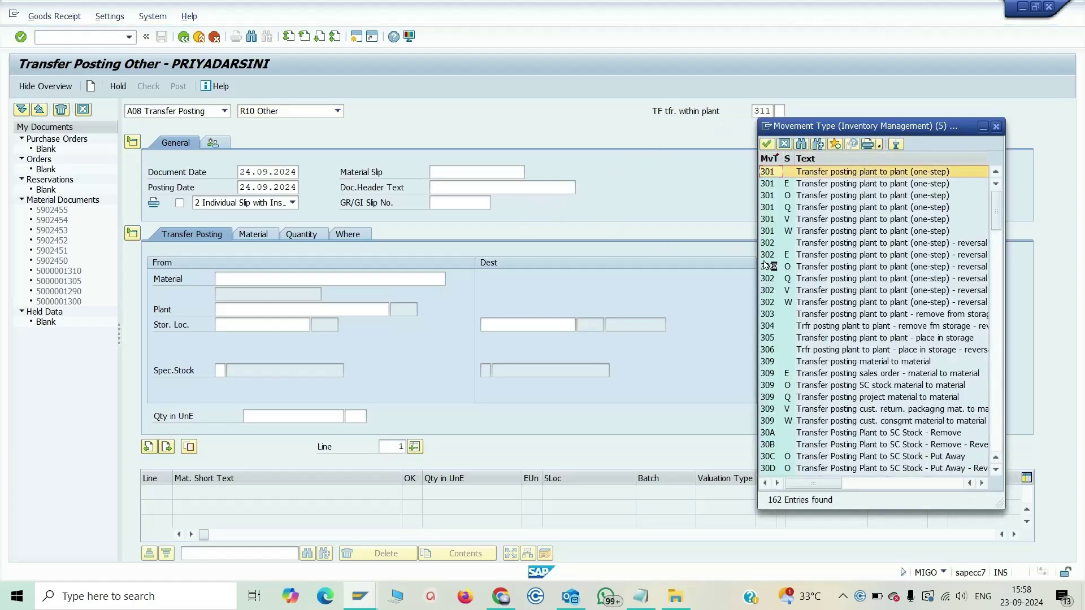
{"action": "scroll", "coordinate": [1000, 479], "scroll_direction": "down", "scroll_amount": 3}
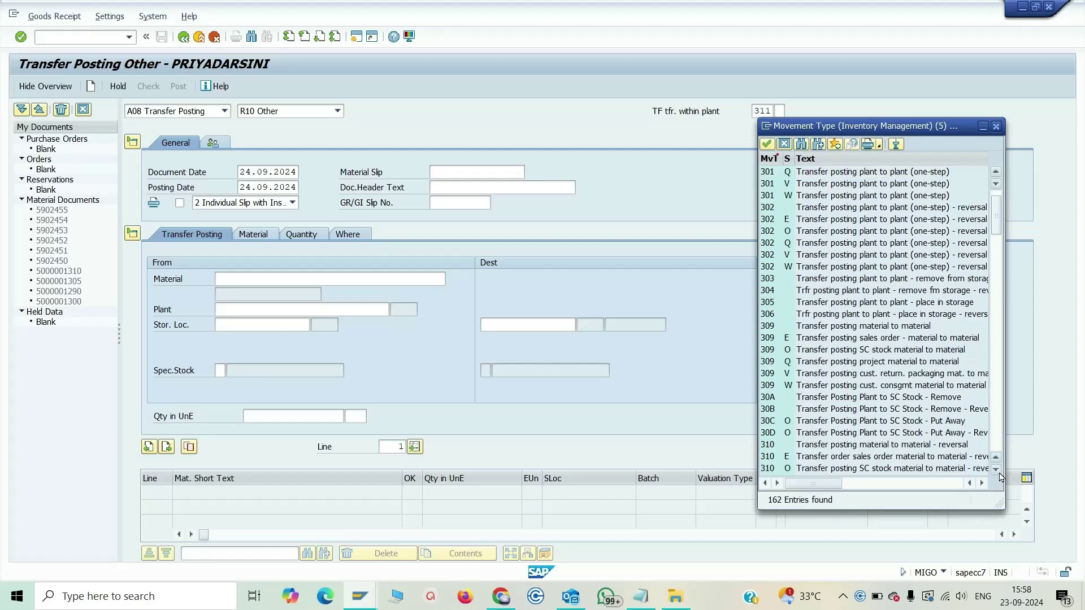
{"action": "scroll", "coordinate": [1000, 477], "scroll_direction": "down", "scroll_amount": 2}
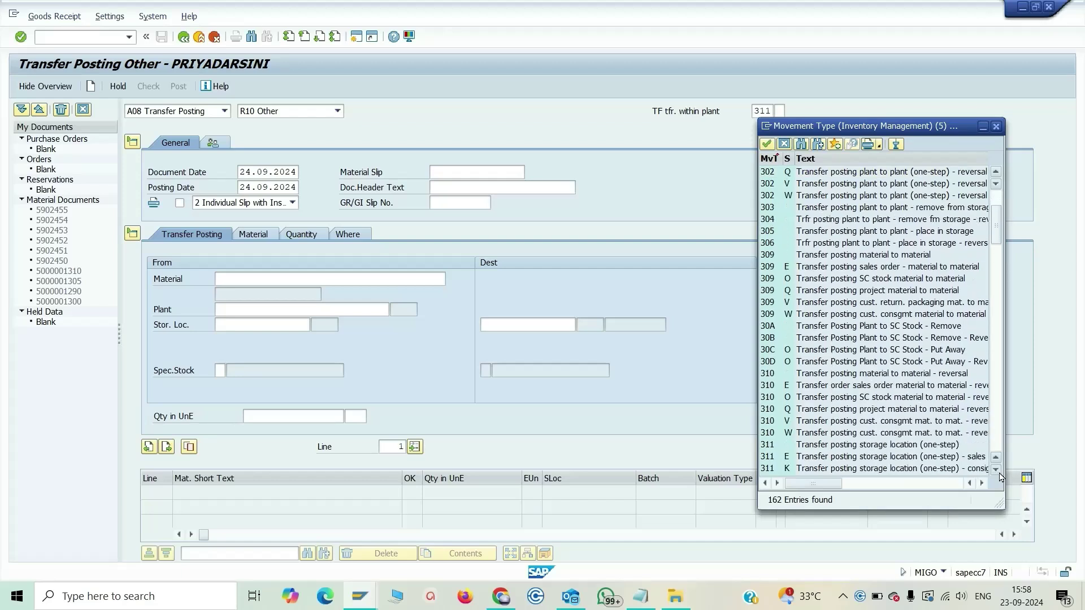
{"action": "scroll", "coordinate": [999, 477], "scroll_direction": "down", "scroll_amount": 1}
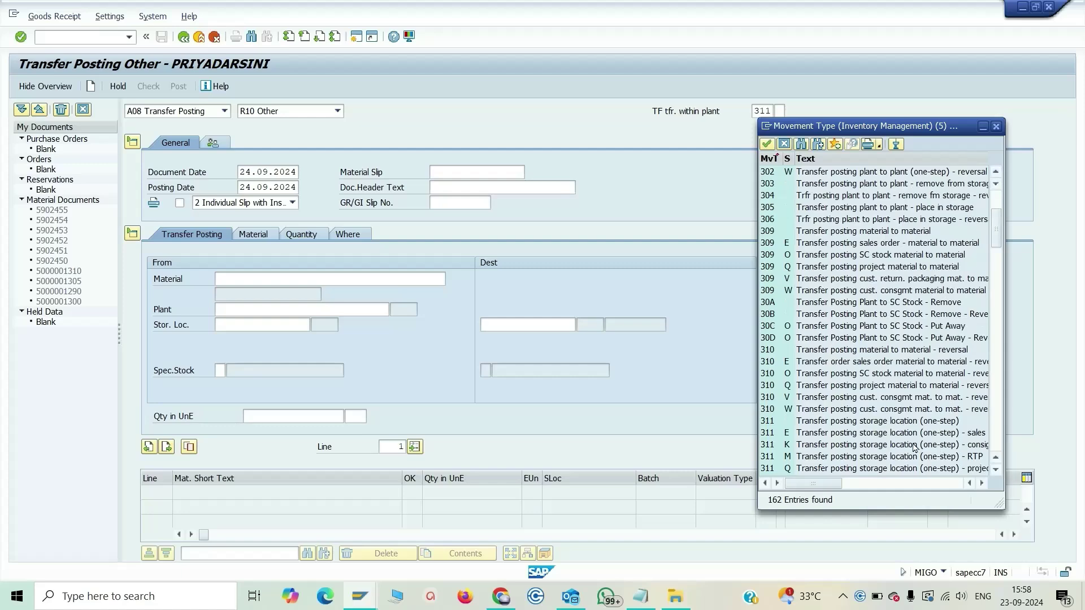
{"action": "double_click", "coordinate": [786, 425]}
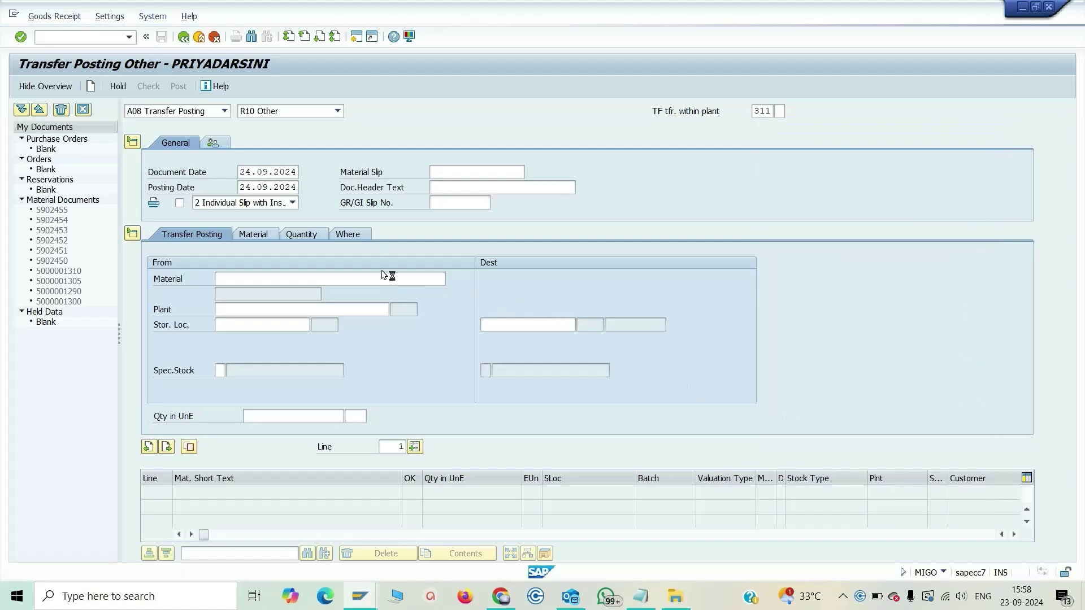
Enter MAT-1053 as the source material of the transfer posting.
{"action": "left_click", "coordinate": [318, 282]}
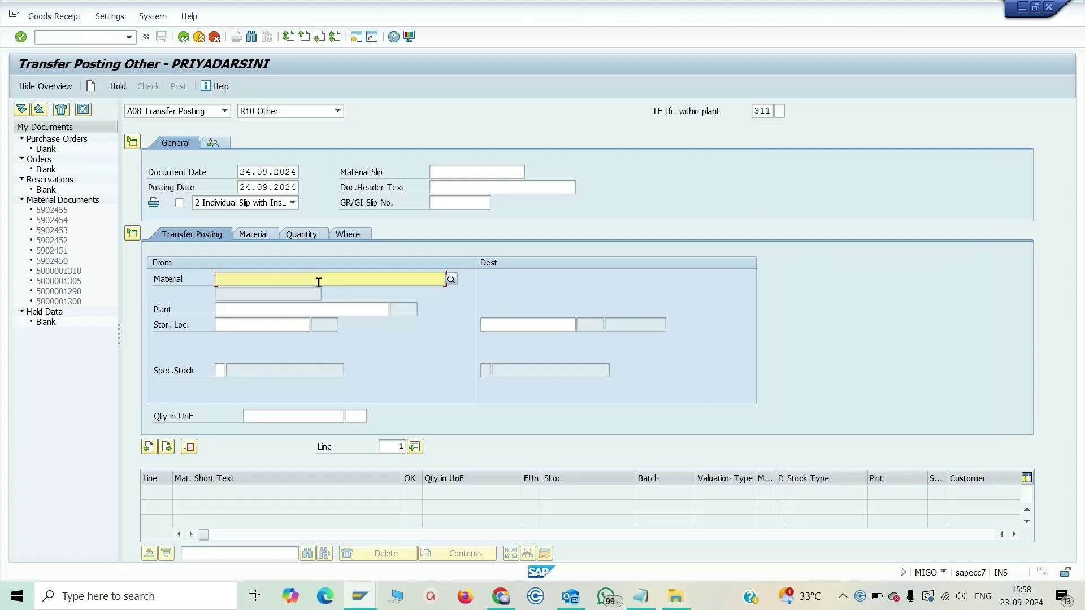
{"action": "key", "text": "BackSpace"}
{"action": "key", "text": "Down"}
{"action": "key", "text": "Return"}
{"action": "key", "text": "Return"}
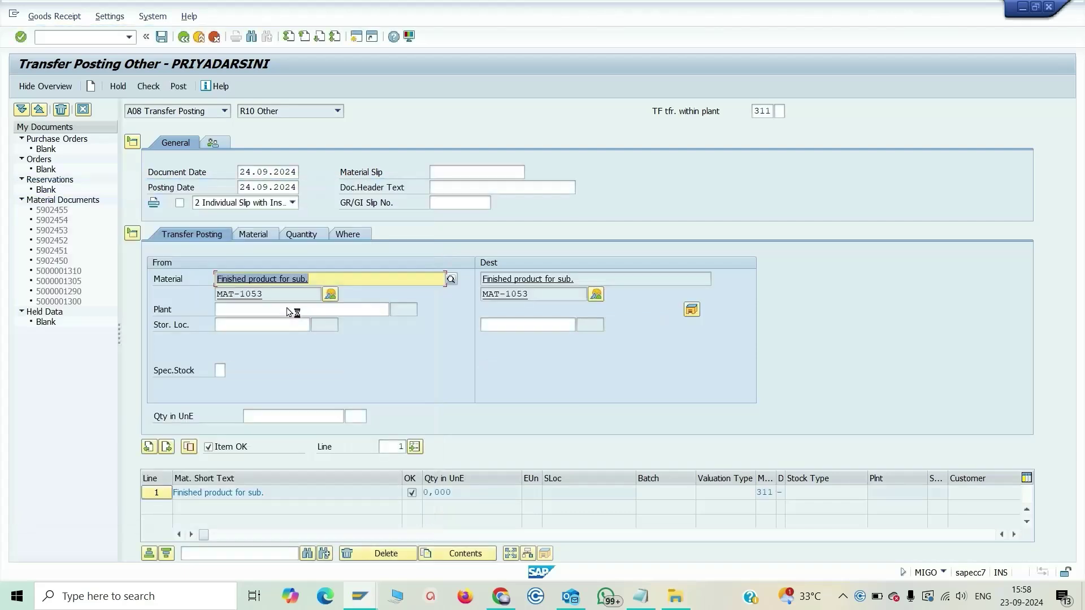
Set the source plant to AON1 and the source storage location to 1201.
{"action": "left_click", "coordinate": [279, 312]}
{"action": "type", "text": "aon1"}
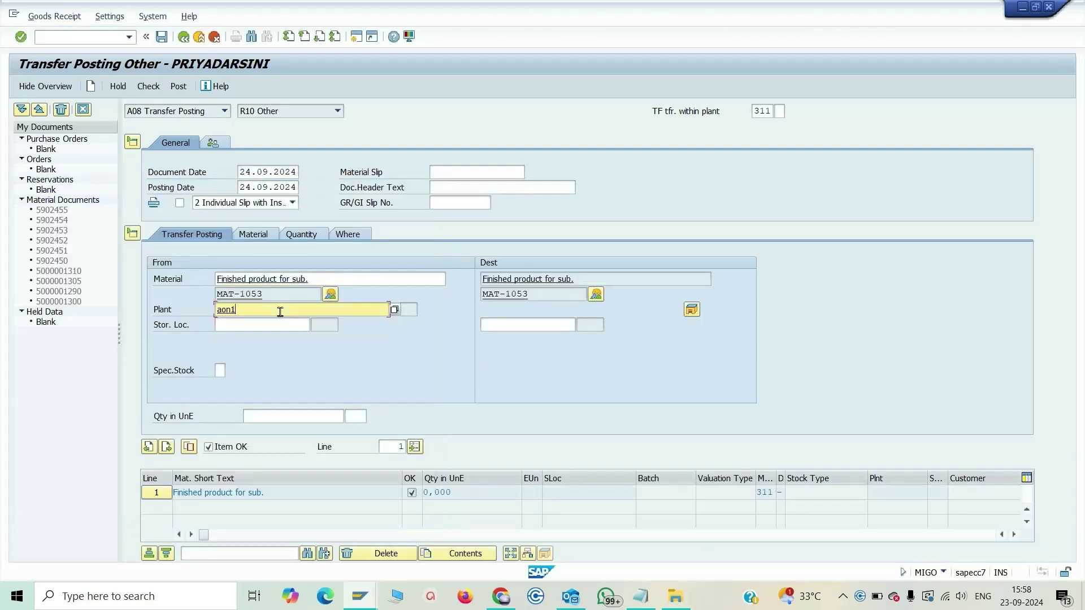
{"action": "left_click", "coordinate": [271, 326]}
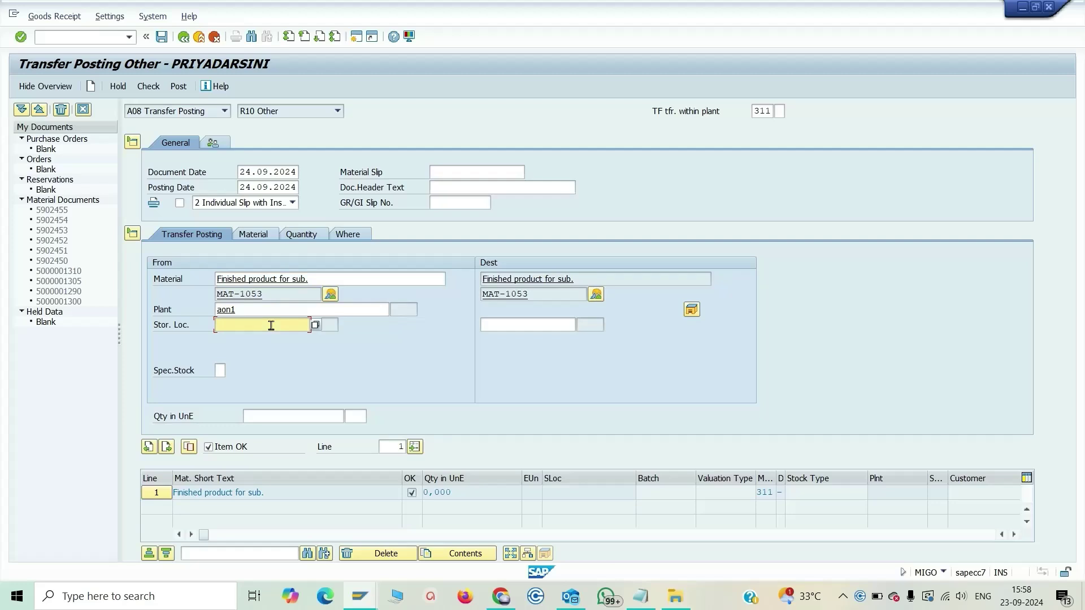
{"action": "left_click", "coordinate": [271, 326]}
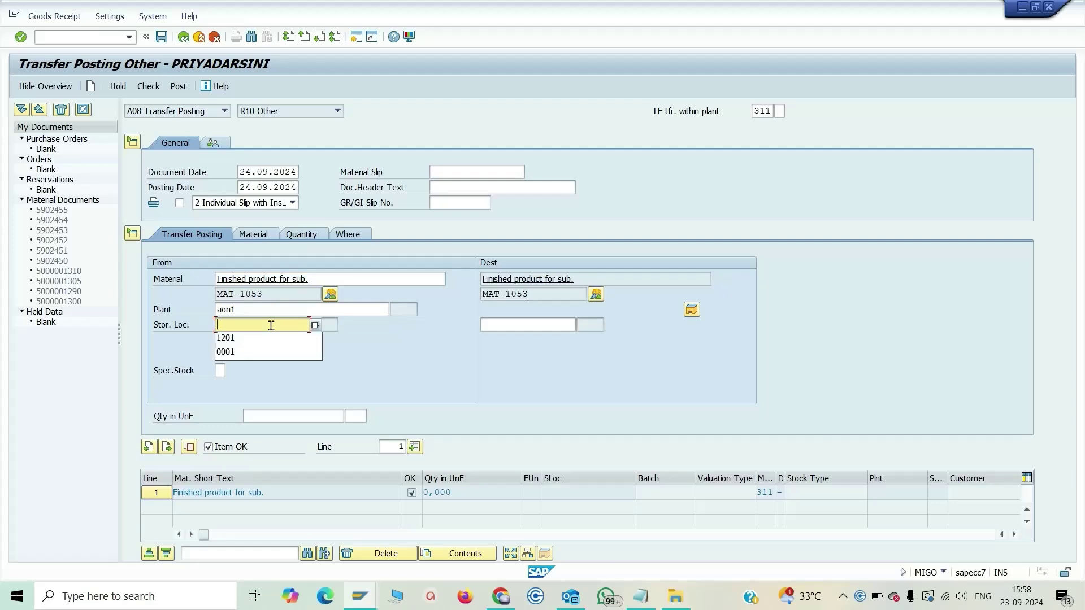
{"action": "key", "text": "Down"}
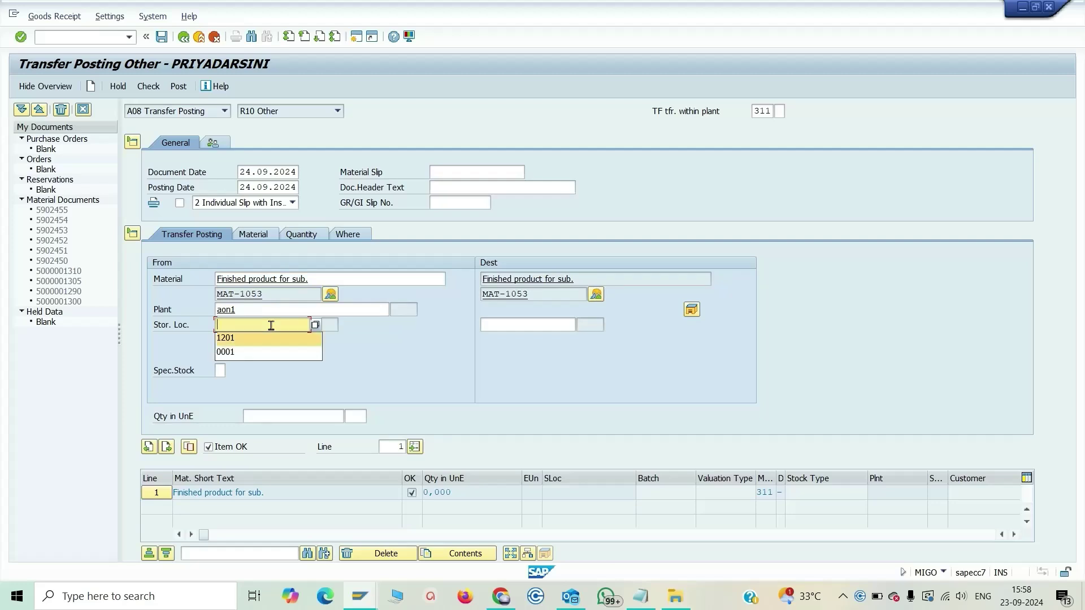
{"action": "key", "text": "Return"}
{"action": "key", "text": "Return"}
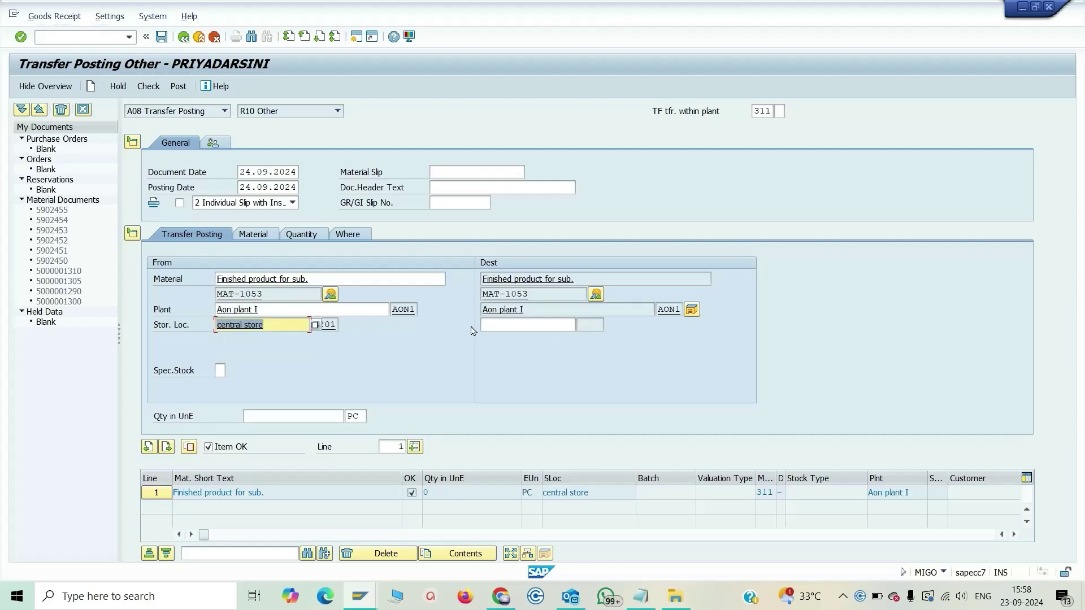
Set the destination storage location to 1202 and the transfer quantity to 5 PC.
{"action": "left_click", "coordinate": [510, 324]}
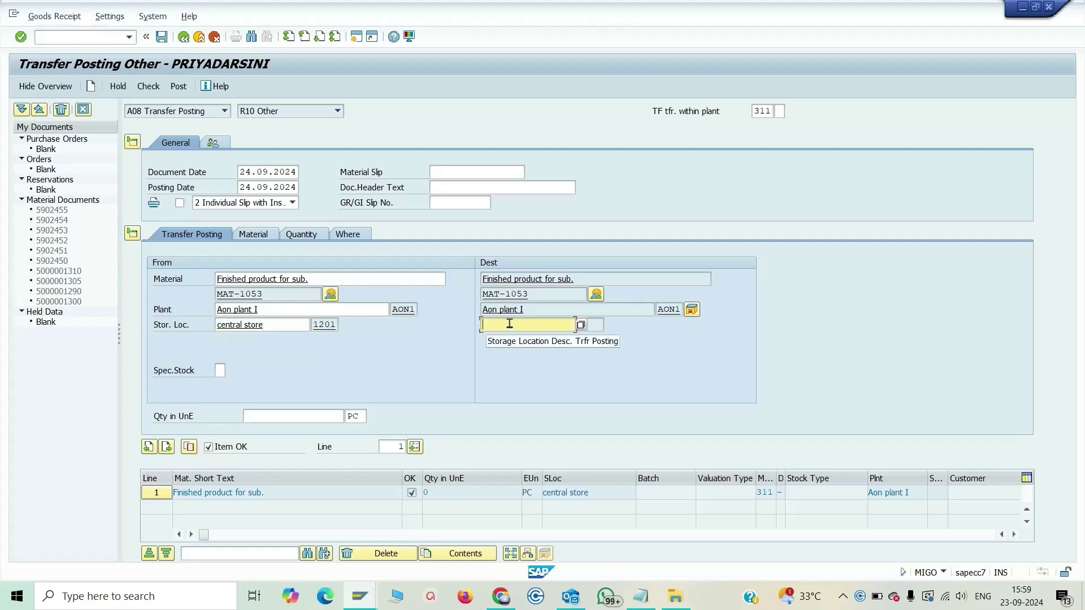
{"action": "key", "text": "space"}
{"action": "key", "text": "Down"}
{"action": "key", "text": "Return"}
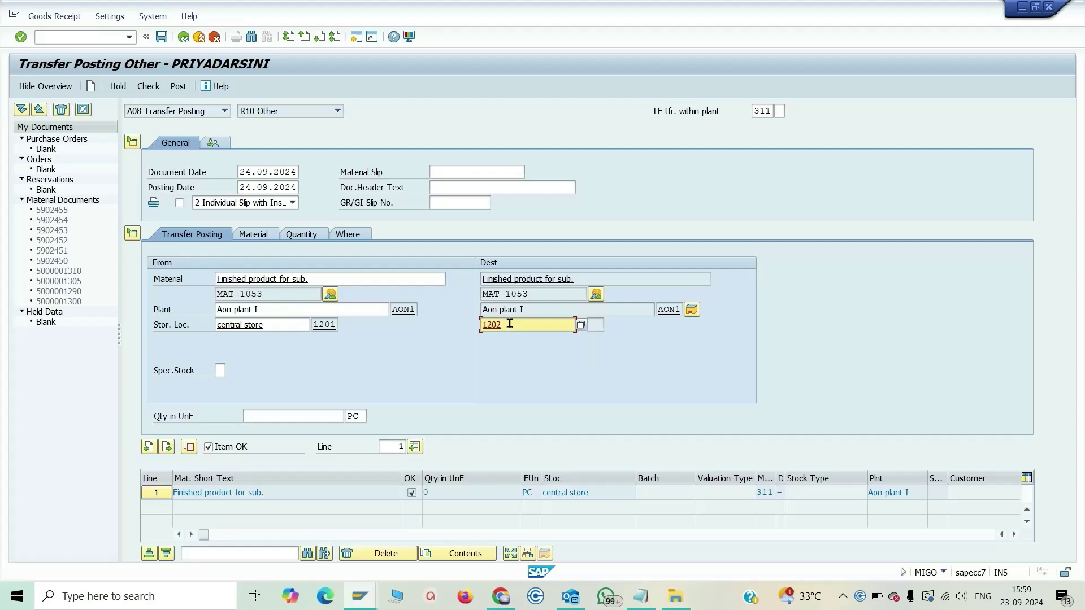
{"action": "key", "text": "Return"}
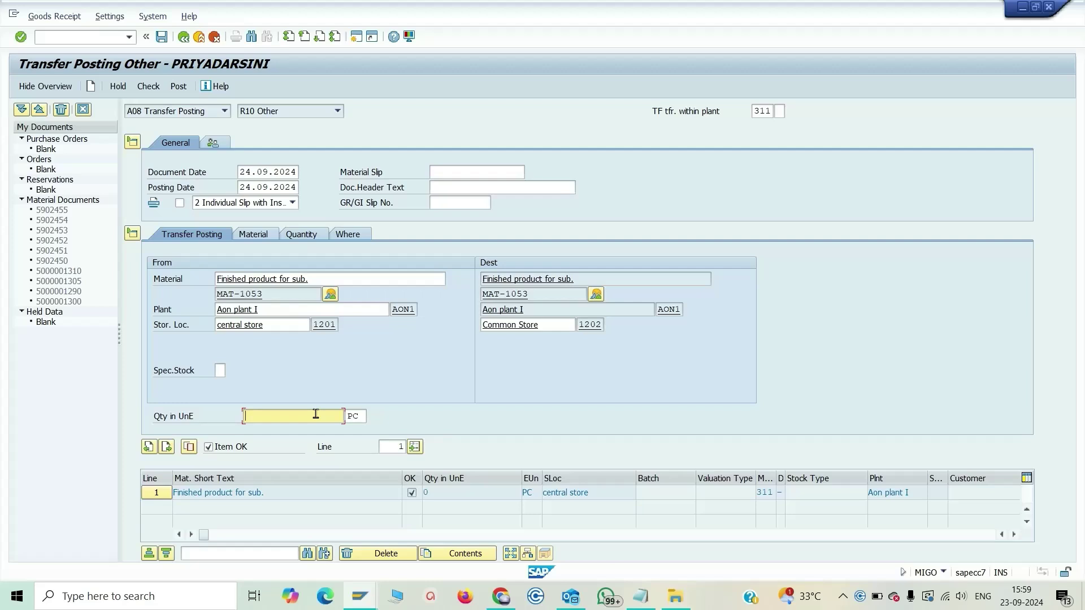
{"action": "key", "text": "Return"}
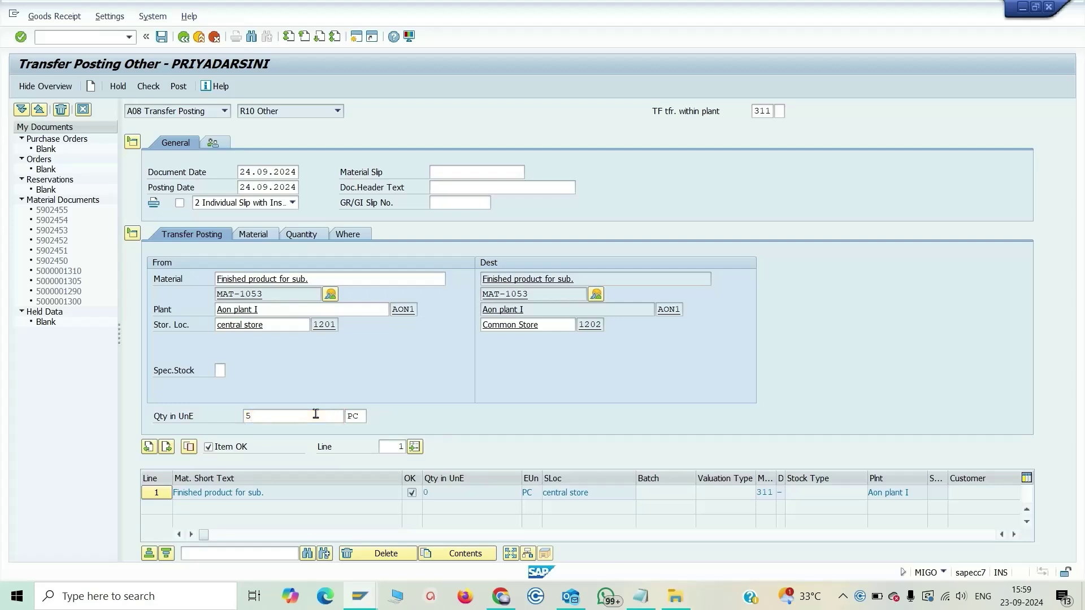
Check and post the transfer document, and highlight the material document number in the posting message details.
{"action": "left_click", "coordinate": [146, 88]}
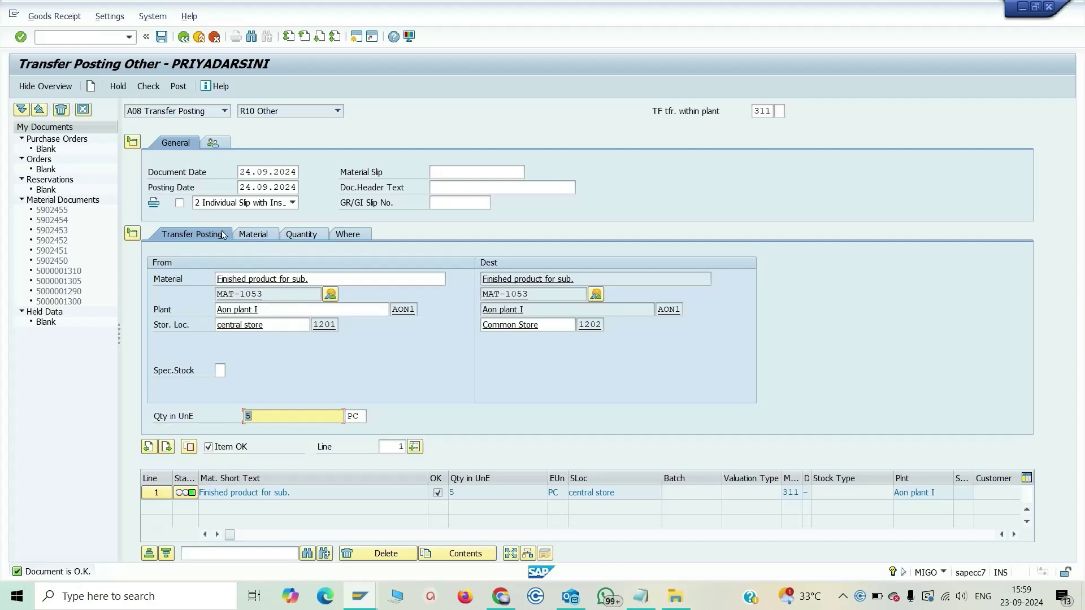
{"action": "left_click", "coordinate": [178, 87]}
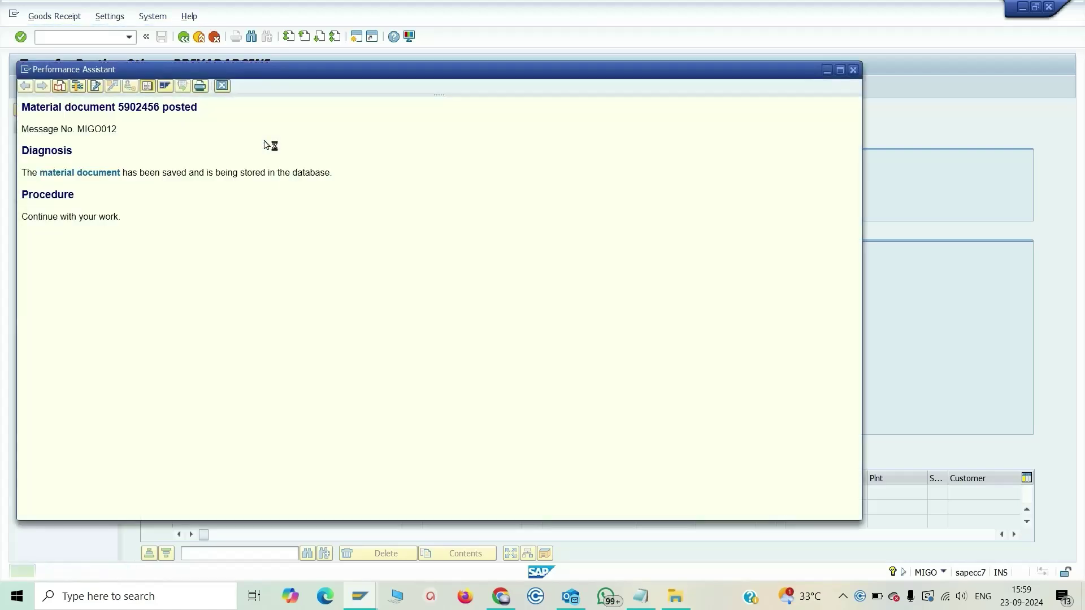
{"action": "double_click", "coordinate": [150, 109]}
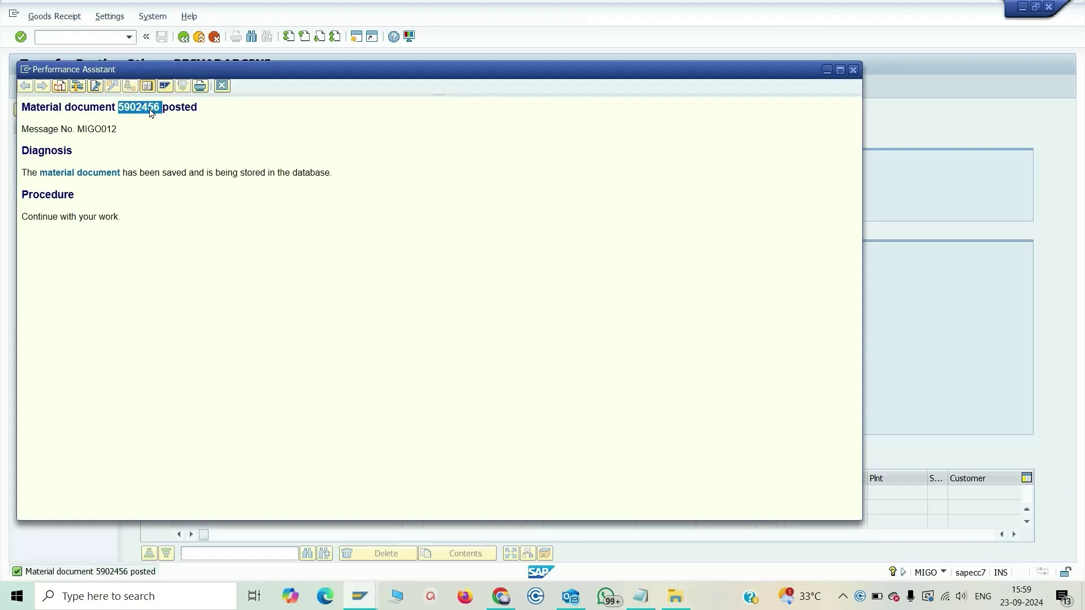
Close the message details and display the material document just posted with the A04 Display action.
{"action": "left_click", "coordinate": [222, 86]}
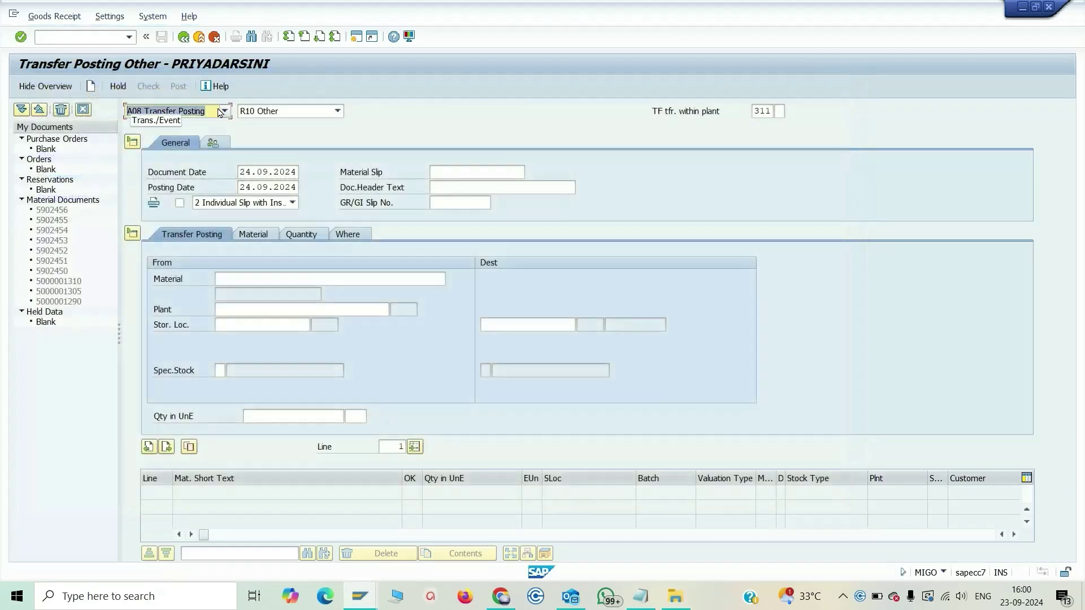
{"action": "left_click", "coordinate": [211, 110]}
{"action": "left_click", "coordinate": [191, 173]}
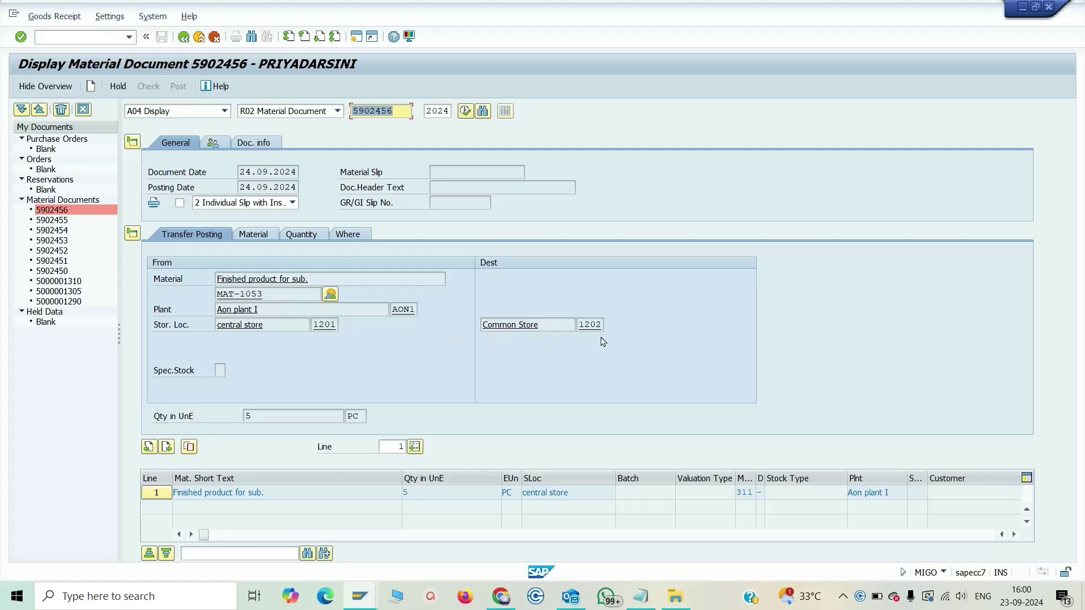
Refresh the MAT-1053 stock overview, check unrestricted stock in storage locations 1201 and 1202, and return to the selection screen.
{"action": "key", "text": "alt+Tab"}
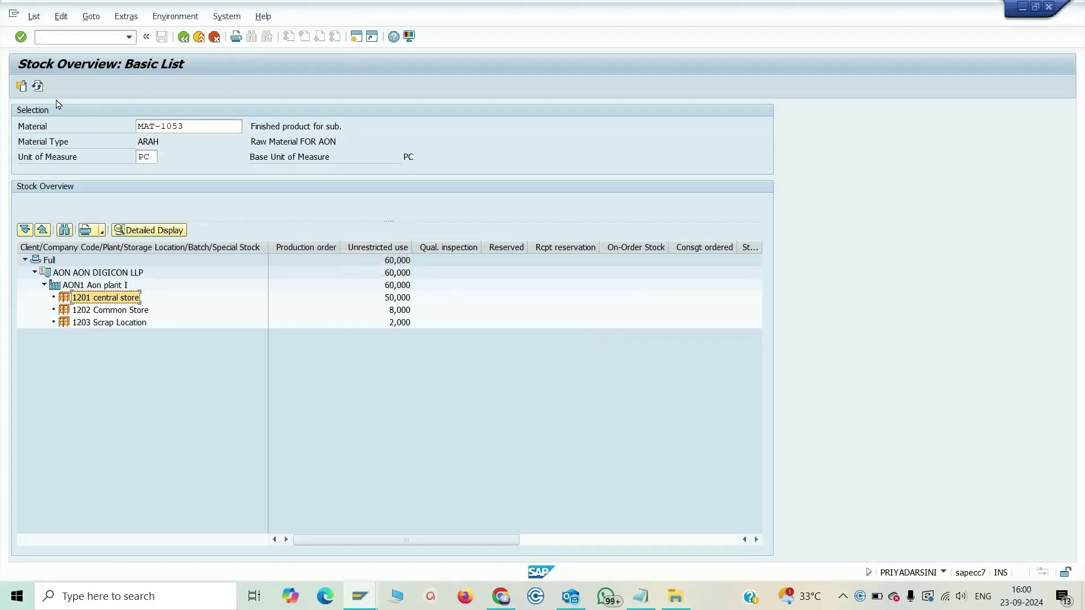
{"action": "left_click", "coordinate": [38, 86]}
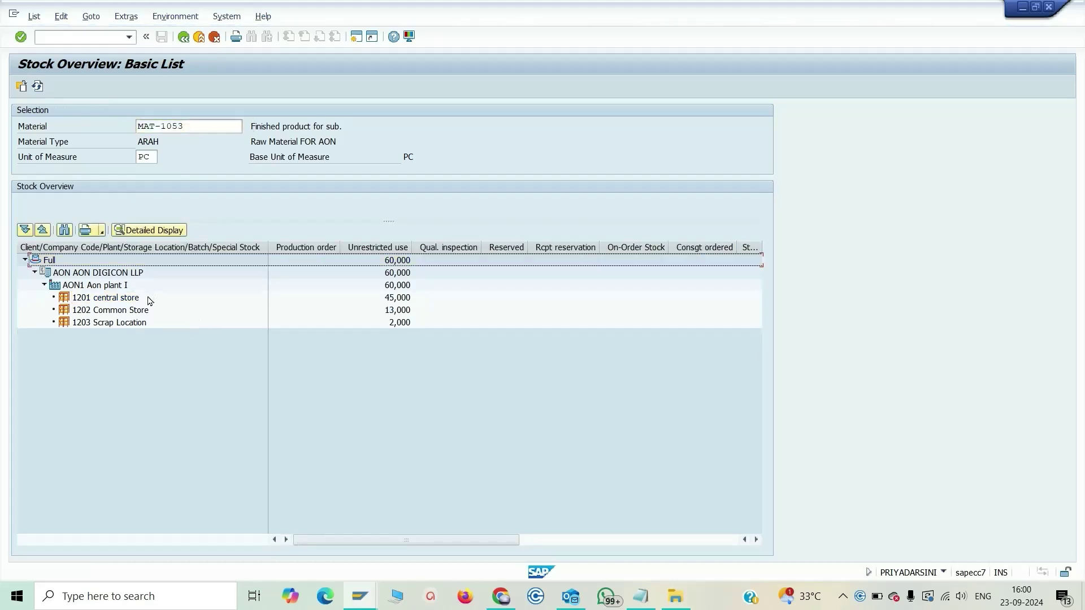
{"action": "left_click", "coordinate": [123, 300]}
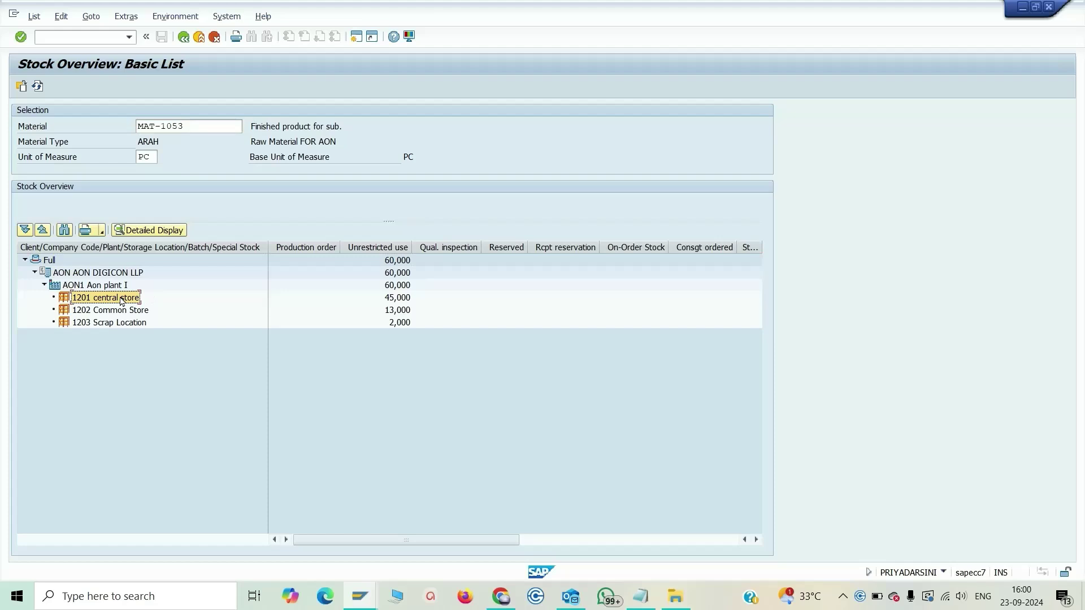
{"action": "left_click", "coordinate": [392, 301]}
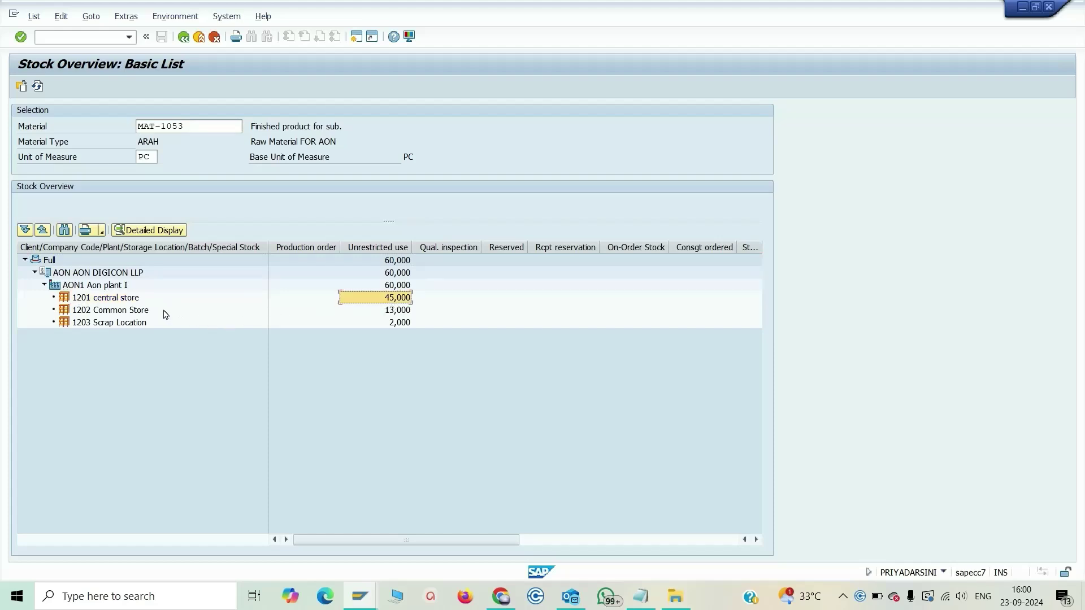
{"action": "left_click", "coordinate": [145, 312]}
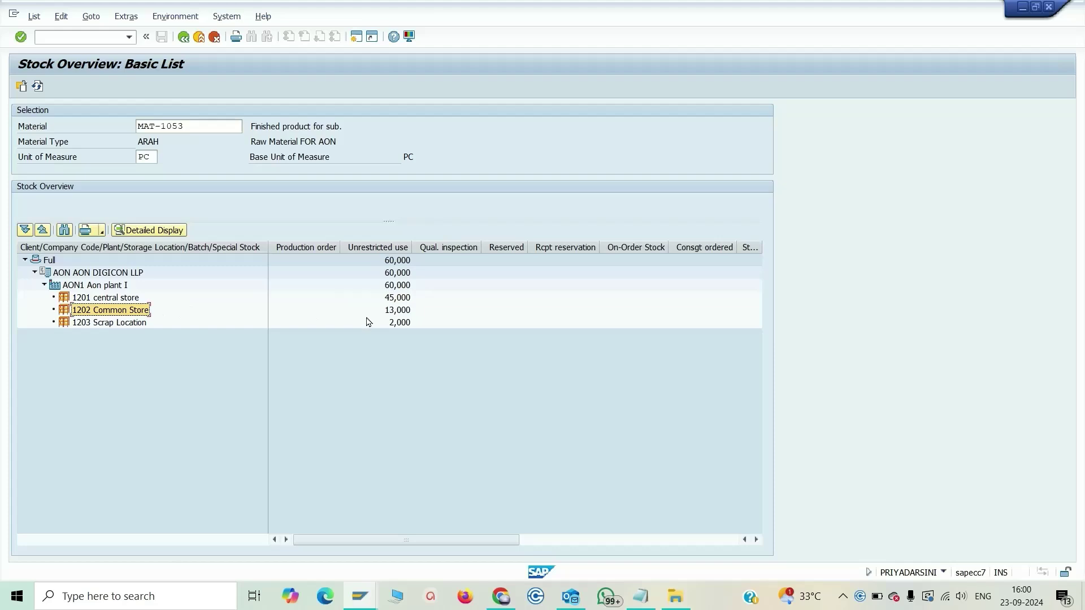
{"action": "left_click", "coordinate": [406, 315]}
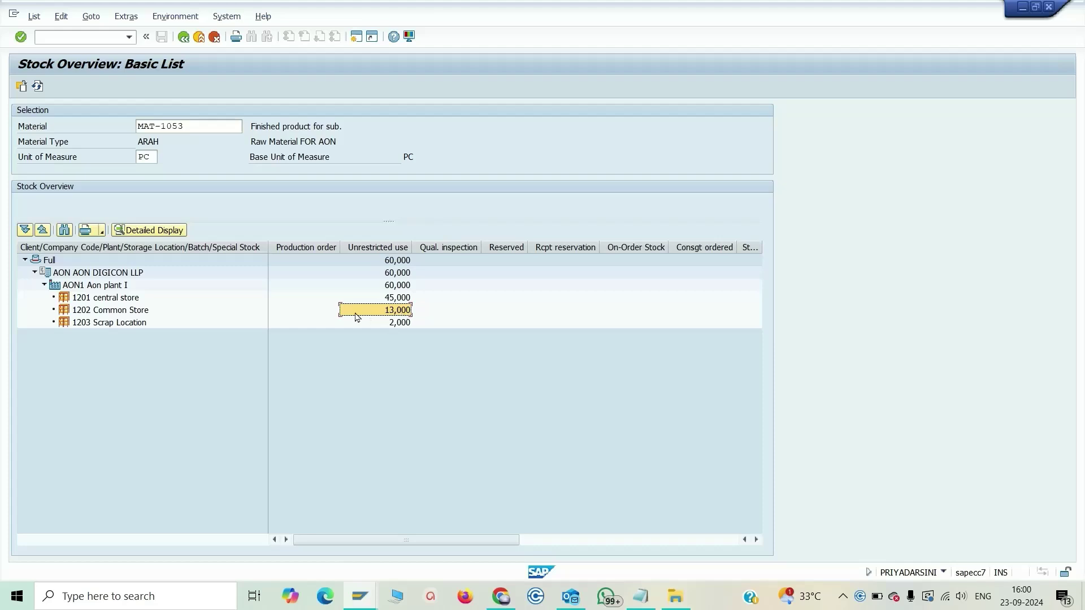
{"action": "left_click", "coordinate": [185, 38]}
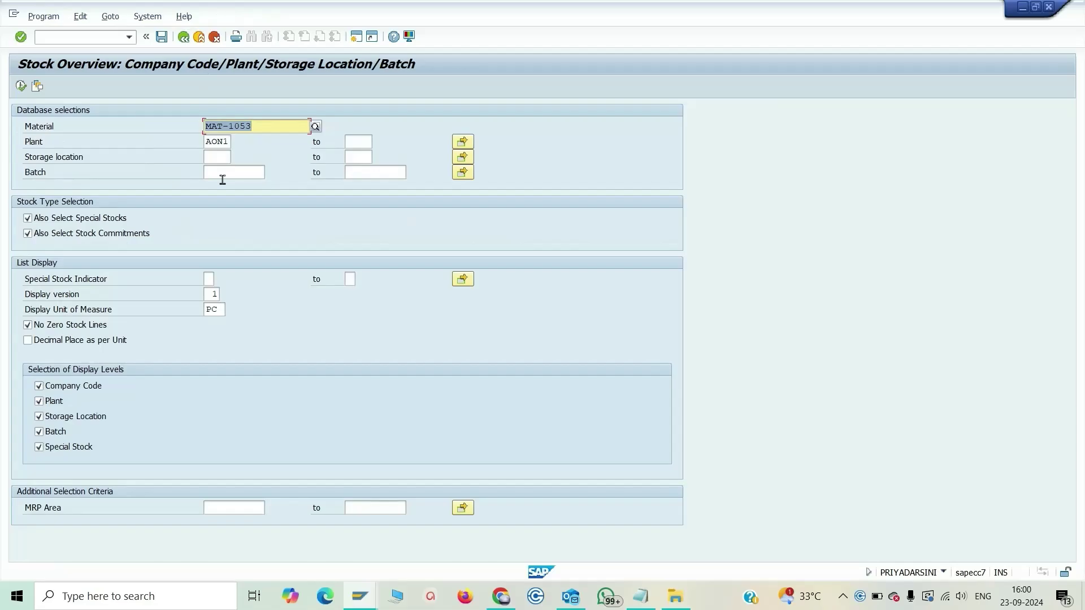
Switch to the Notepad notes and review the two-step stock transfer option with its movement types.
{"action": "key", "text": "alt+Tab"}
{"action": "key", "text": "alt+Tab"}
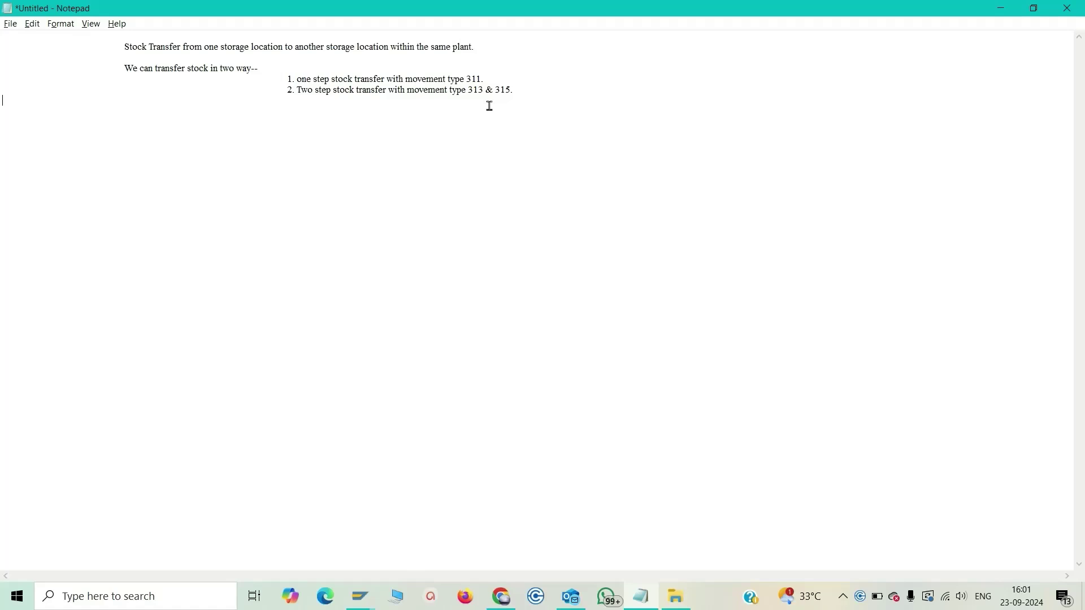
{"action": "key", "text": "alt+Tab"}
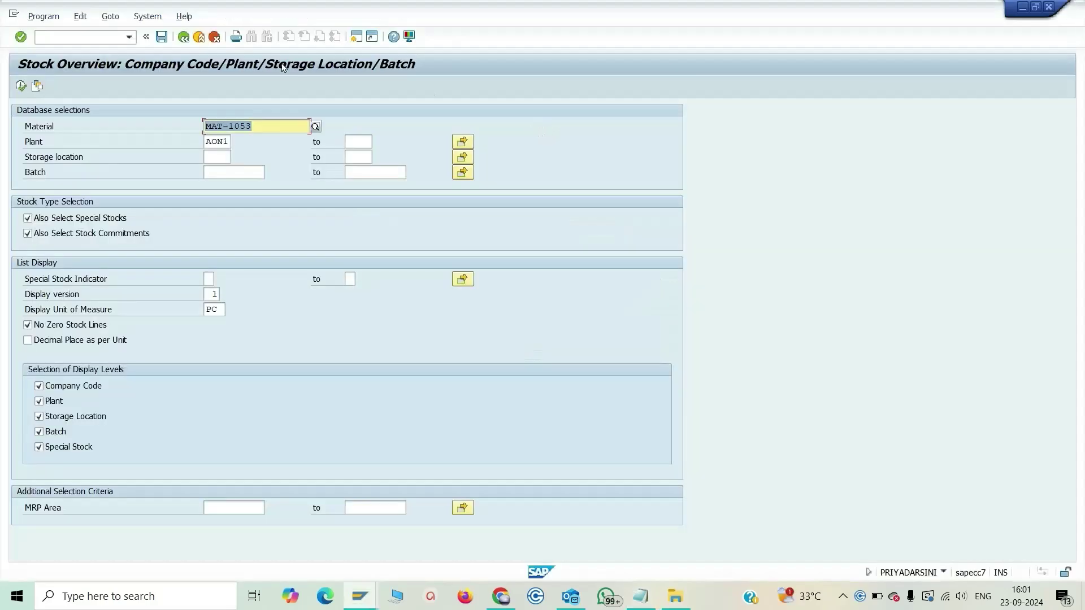
Restart MIGO with /nmigo in the material document session and choose the A09 Remove from Storage action.
{"action": "key", "text": "alt+Tab"}
{"action": "key", "text": "Tab"}
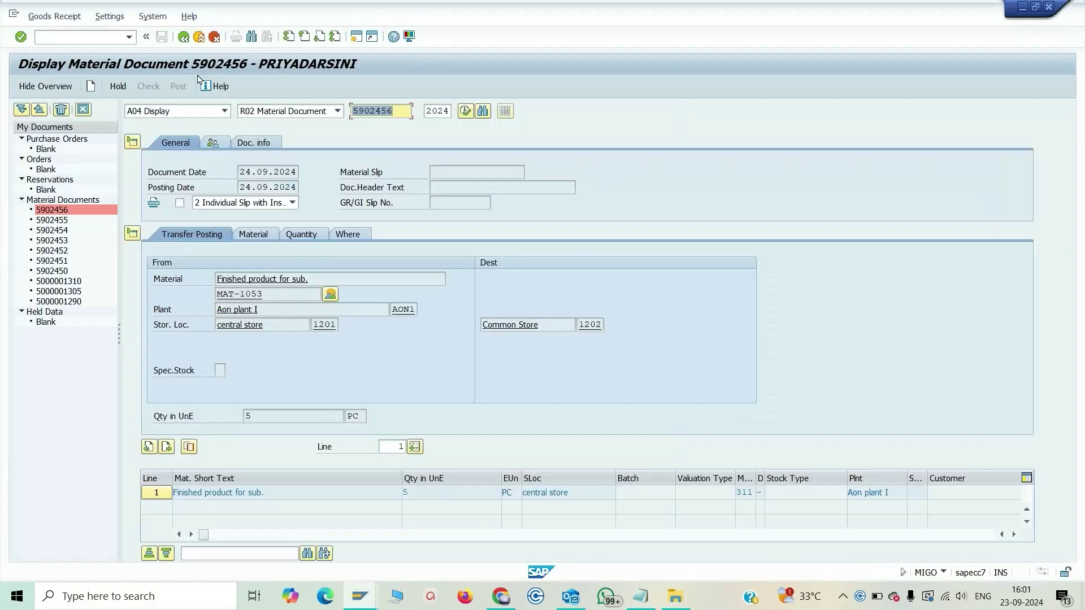
{"action": "left_click", "coordinate": [129, 38]}
{"action": "type", "text": "/nmigo"}
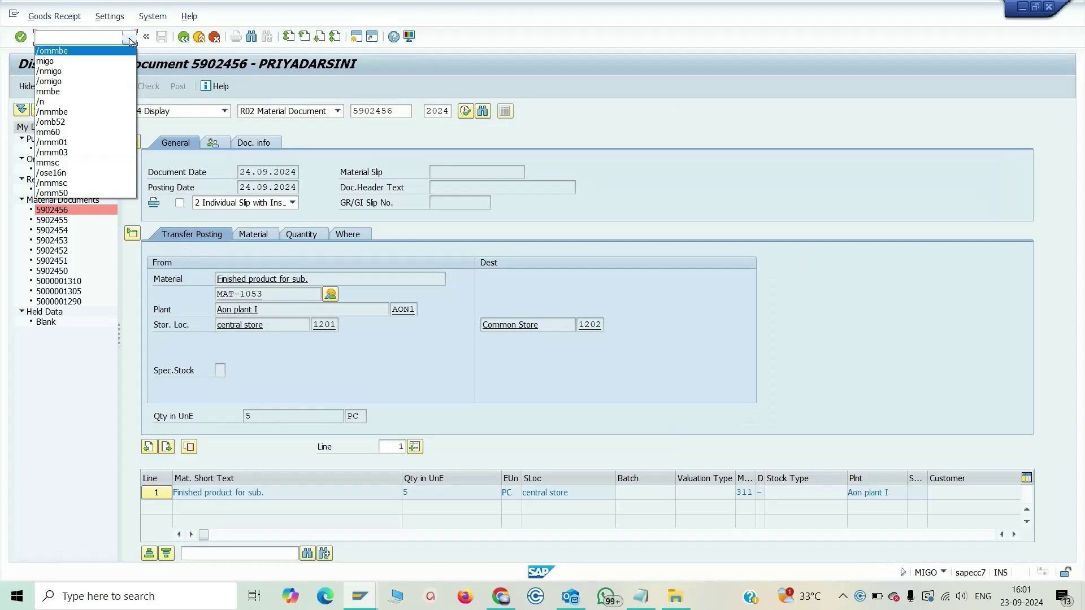
{"action": "key", "text": "Return"}
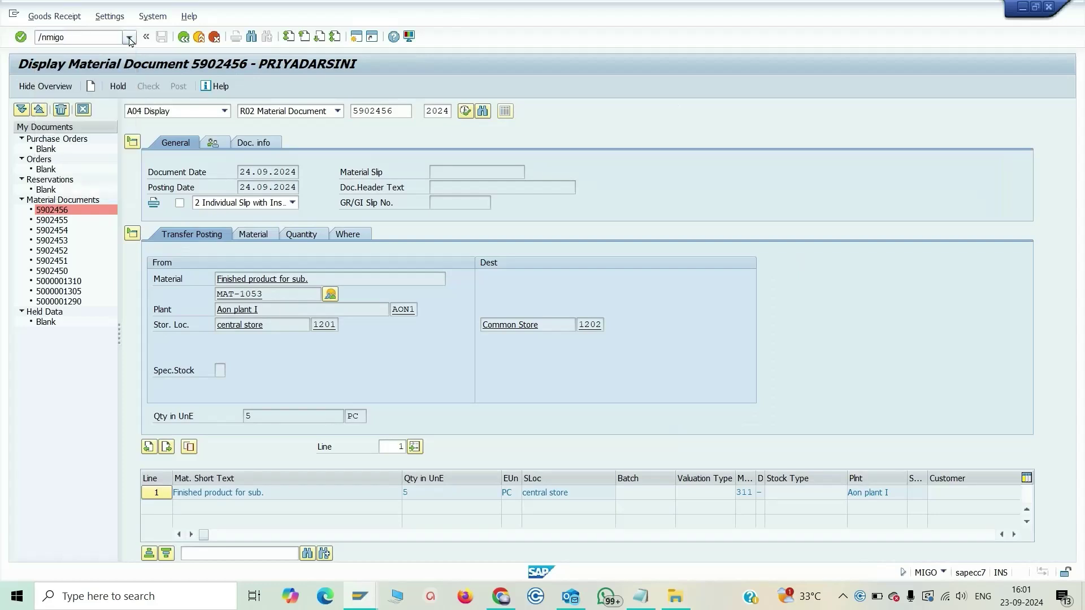
{"action": "left_click", "coordinate": [226, 111]}
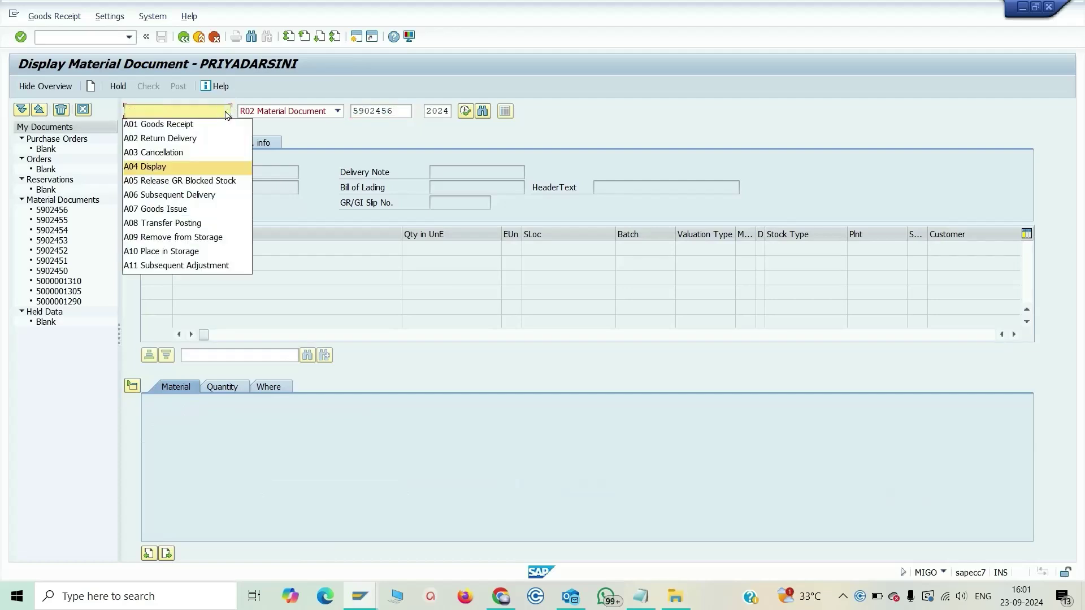
{"action": "left_click", "coordinate": [210, 241]}
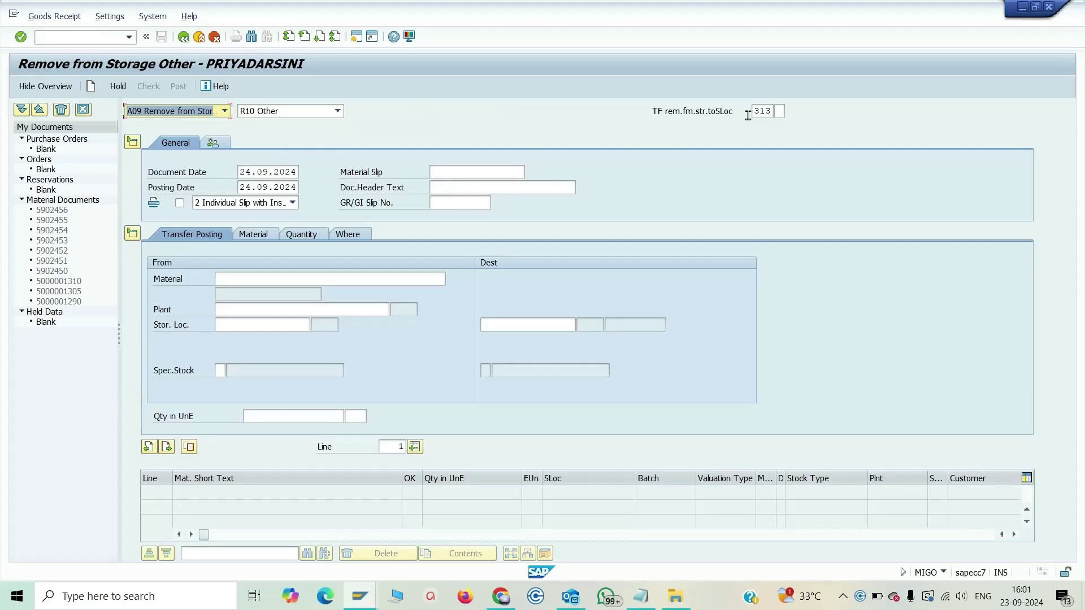
Compare the movement type for removal from storage with the two-step transfer line in the Notepad notes.
{"action": "key", "text": "alt+Tab"}
{"action": "key", "text": "alt+Tab"}
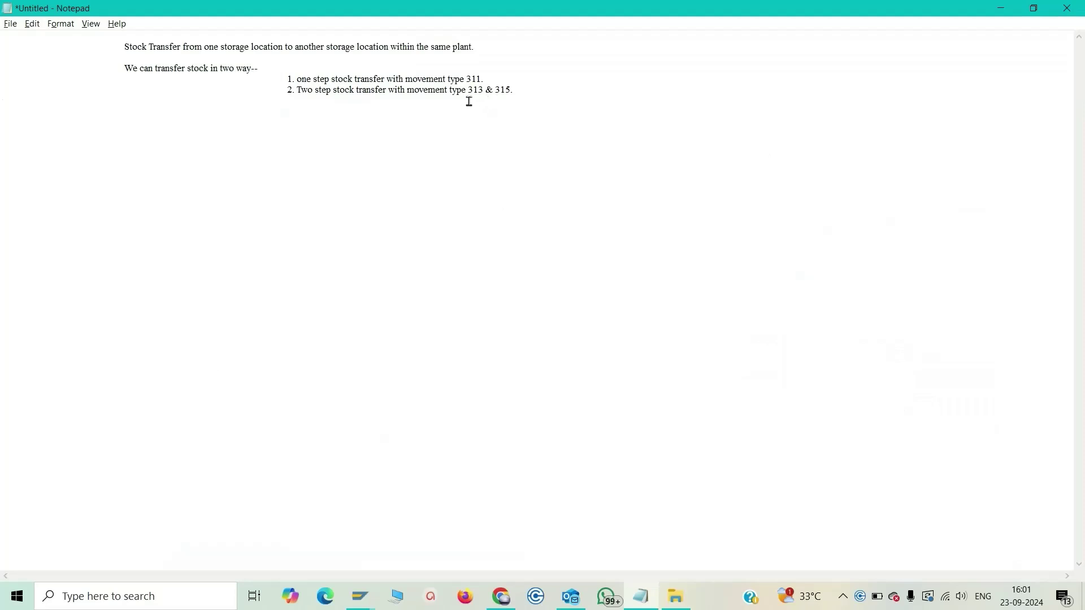
{"action": "key", "text": "alt+Tab"}
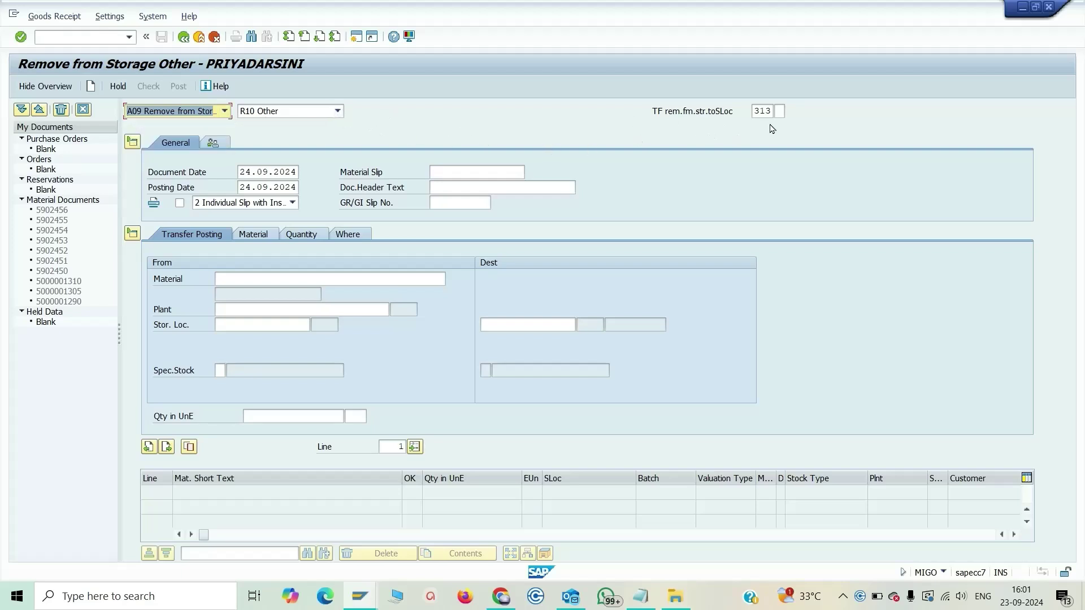
Enter MAT-1053 as the material to remove, with source plant AON1 and source storage location 1201.
{"action": "left_click", "coordinate": [344, 281]}
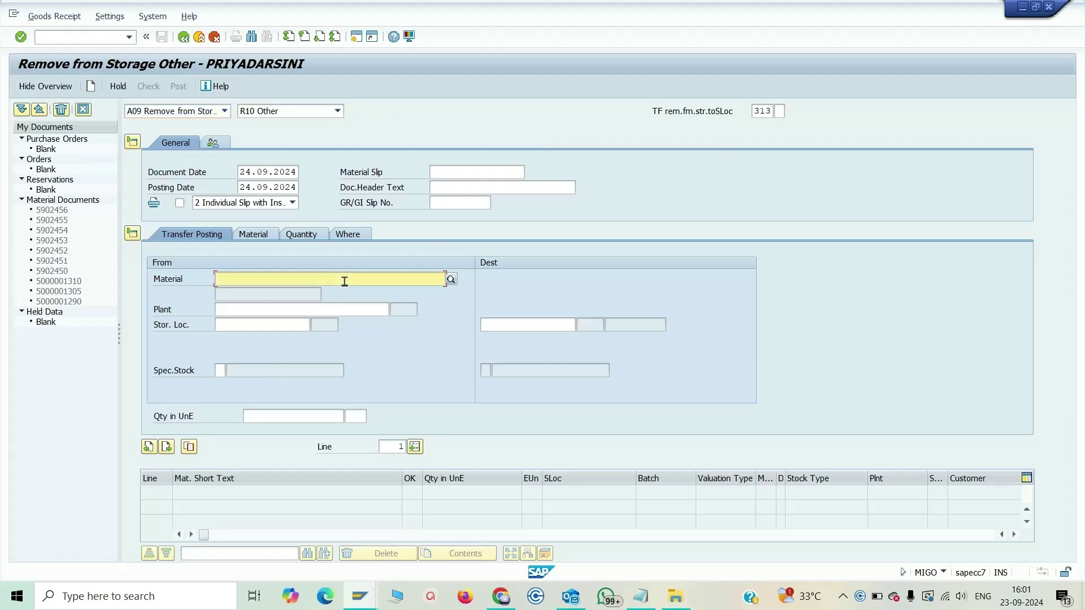
{"action": "key", "text": "Return"}
{"action": "key", "text": "Return"}
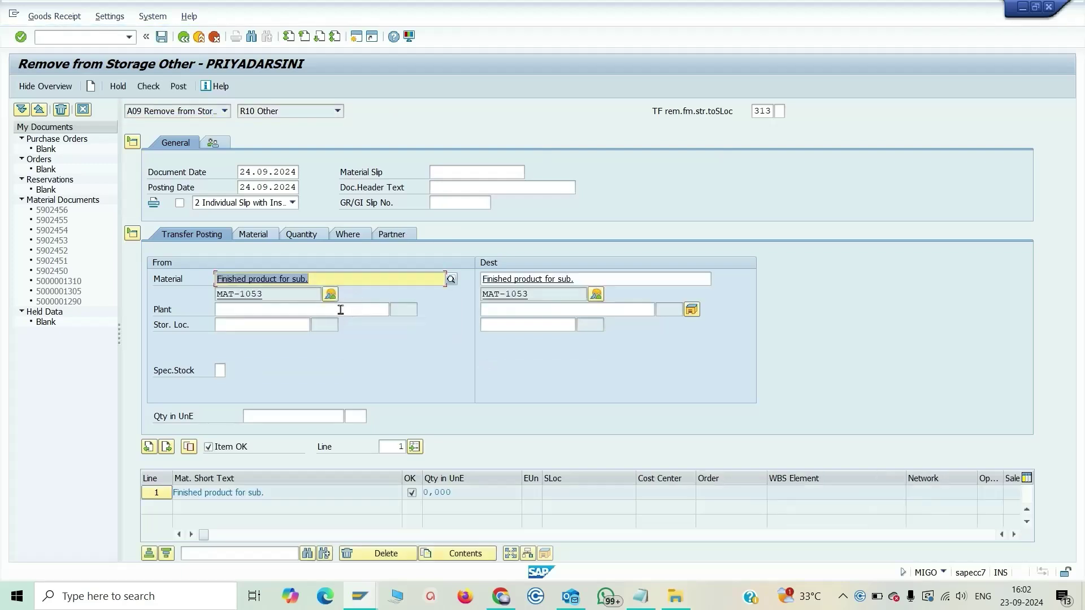
{"action": "left_click", "coordinate": [341, 310]}
{"action": "type", "text": "aon1"}
{"action": "key", "text": "Tab"}
{"action": "type", "text": "1201"}
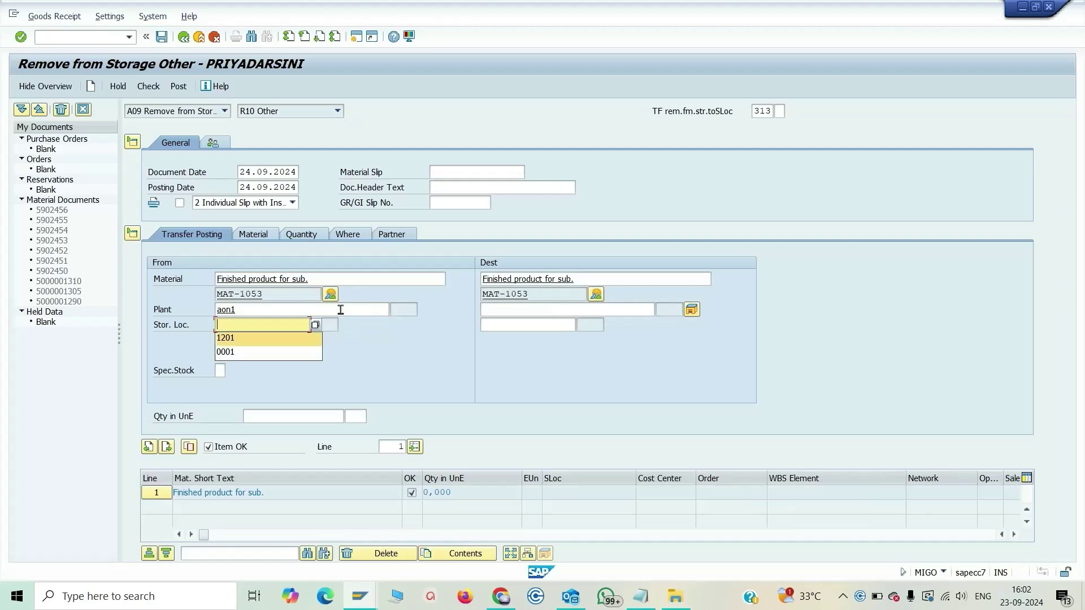
{"action": "key", "text": "Return"}
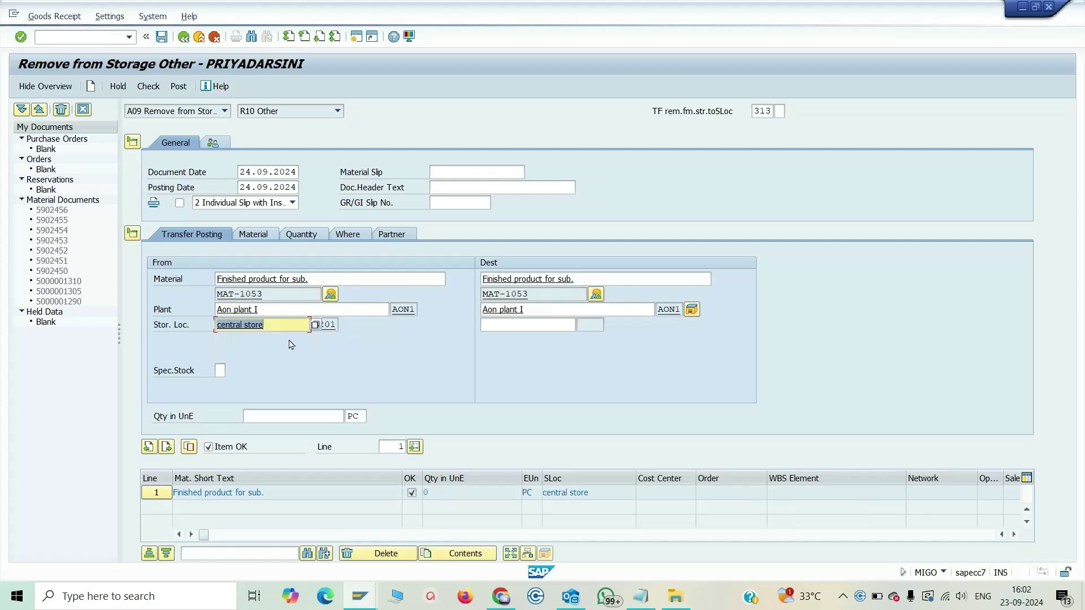
Set the destination storage location to 1202 and the removal quantity to 5 PC.
{"action": "left_click", "coordinate": [553, 330]}
{"action": "type", "text": "1202"}
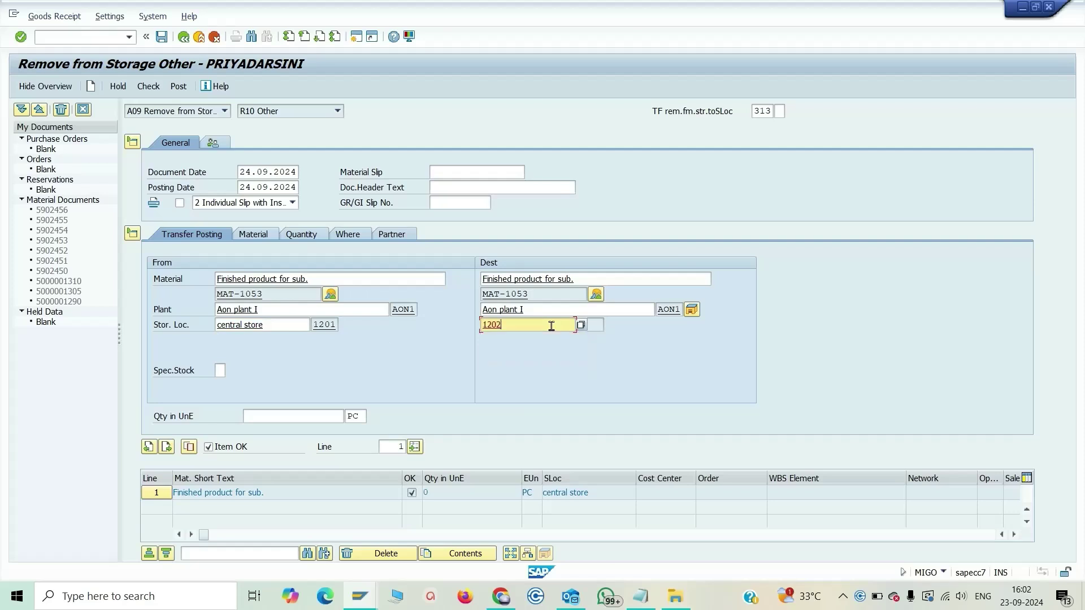
{"action": "key", "text": "Return"}
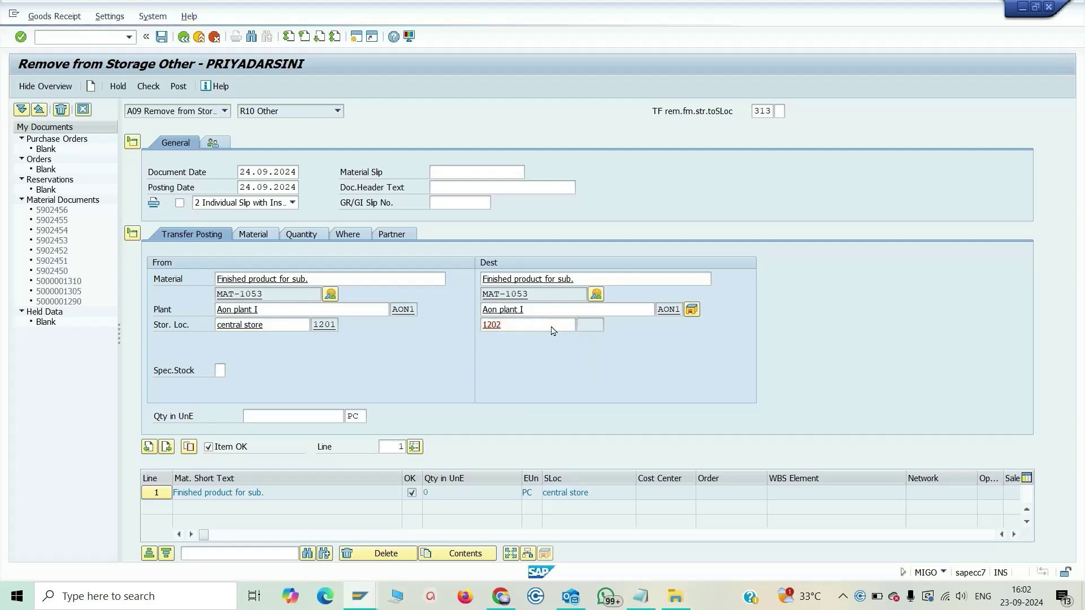
{"action": "left_click", "coordinate": [335, 413]}
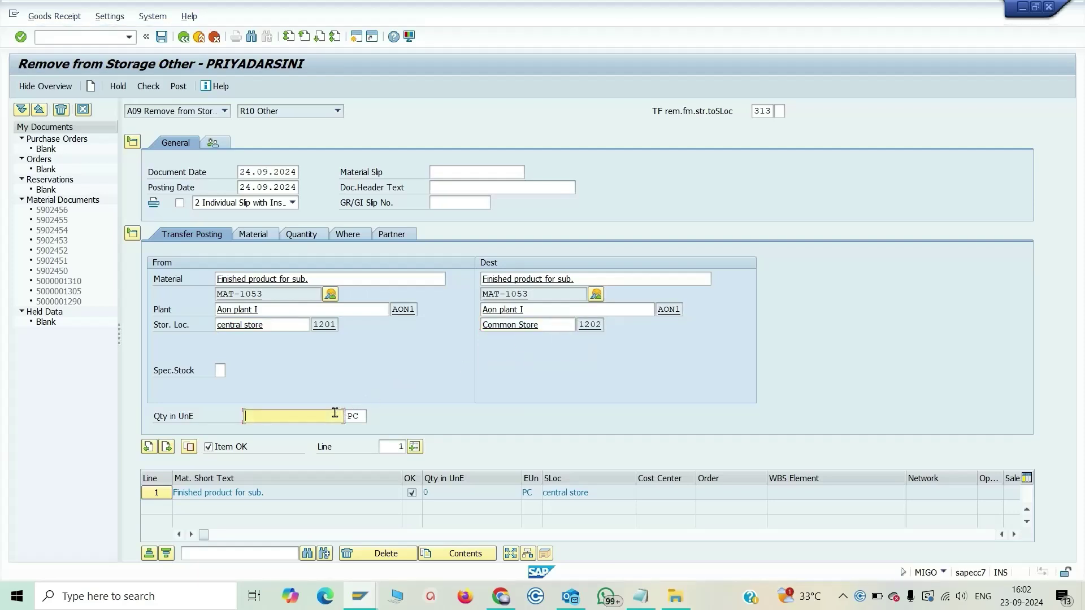
{"action": "key", "text": "Return"}
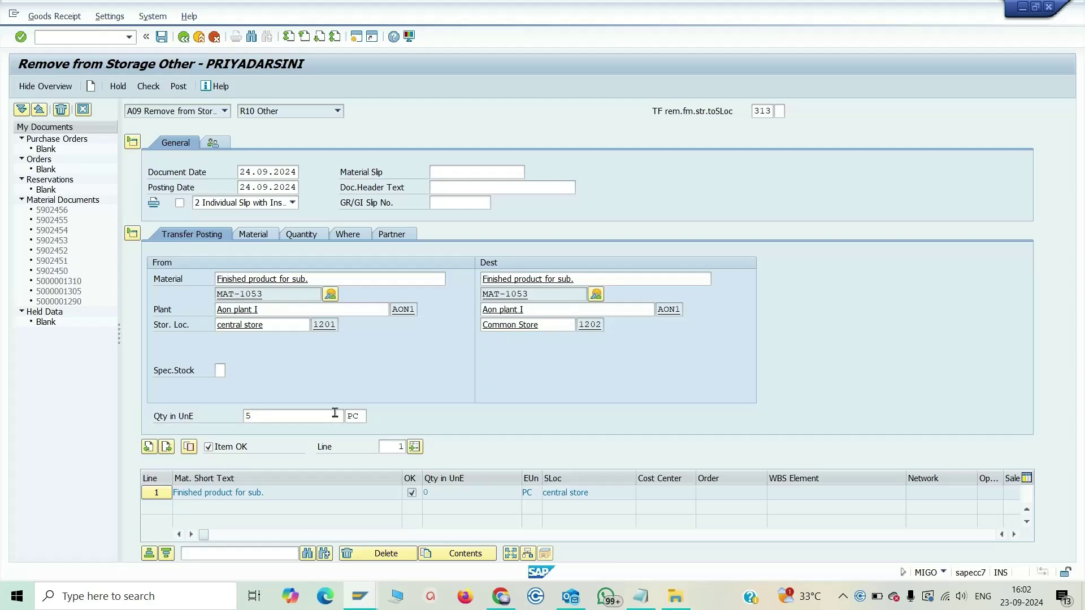
Check and post the removal from storage, highlight the document number in the message details, and close them.
{"action": "left_click", "coordinate": [148, 86]}
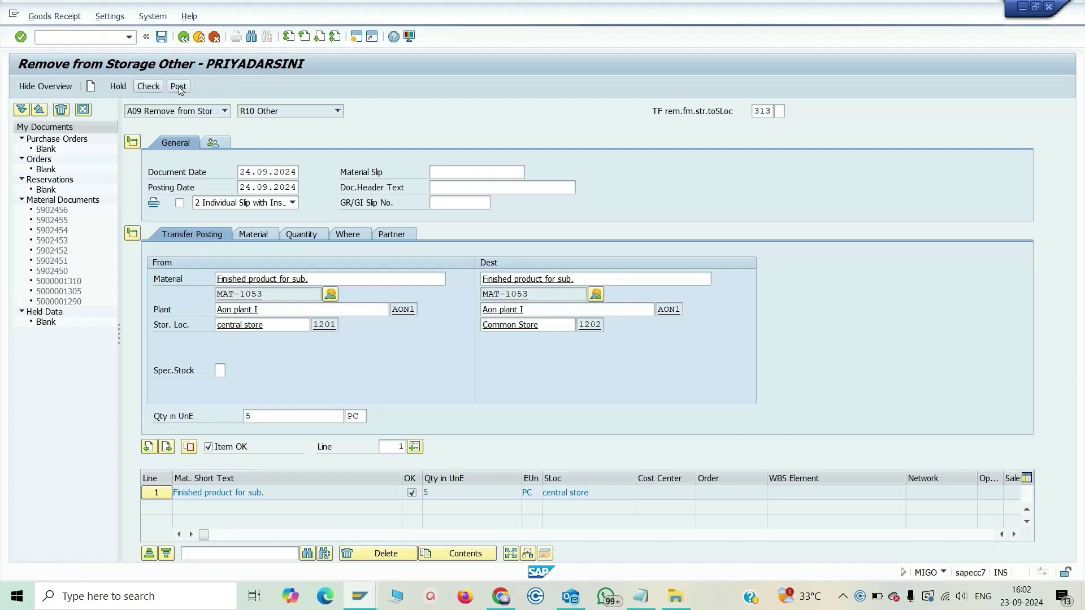
{"action": "left_click", "coordinate": [178, 87]}
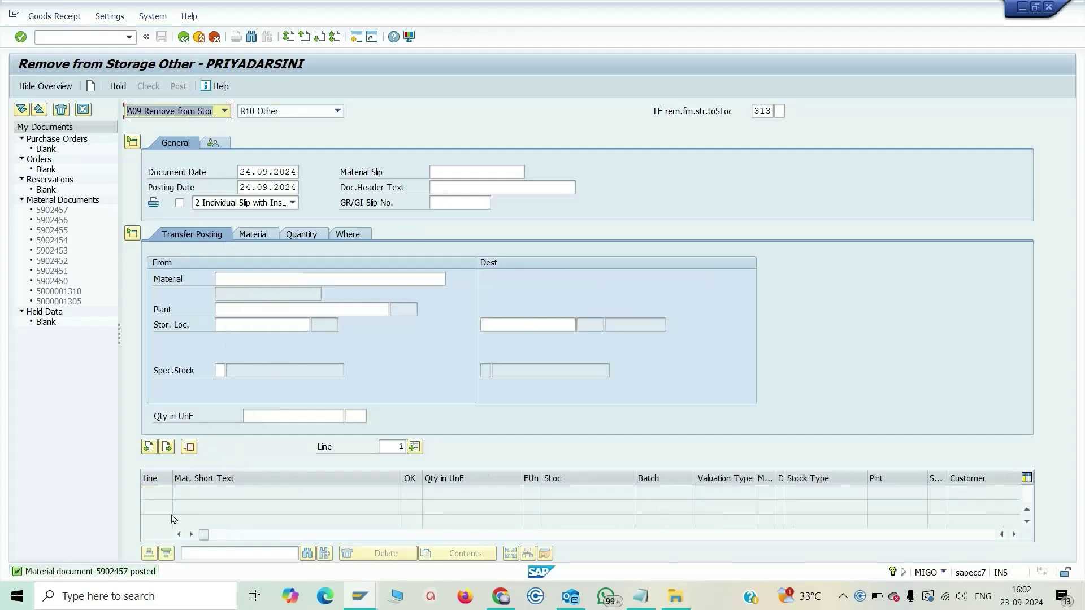
{"action": "double_click", "coordinate": [130, 571]}
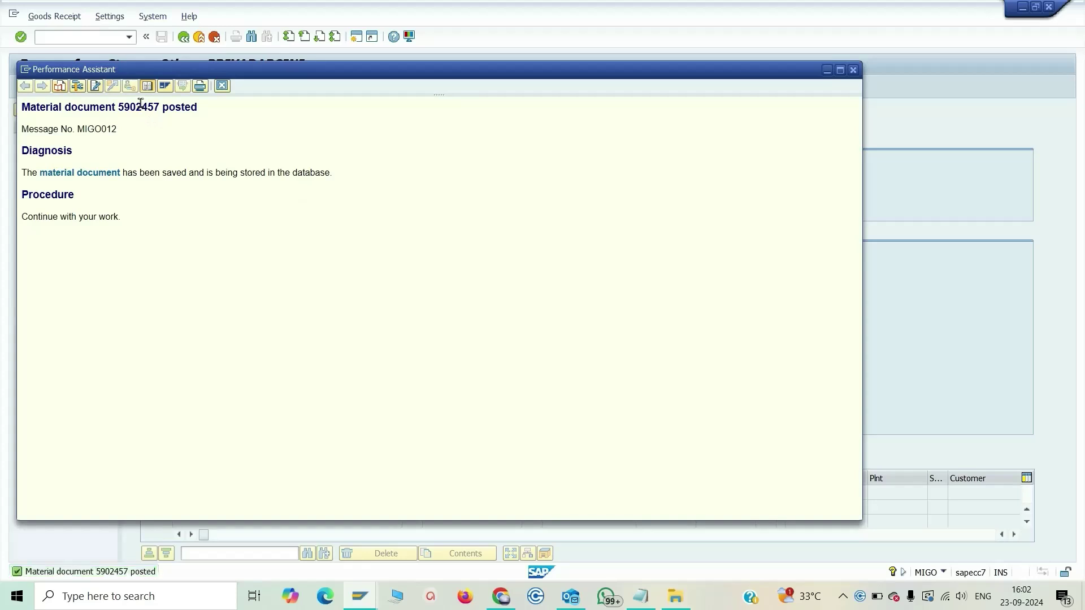
{"action": "double_click", "coordinate": [141, 105]}
{"action": "left_click", "coordinate": [222, 86]}
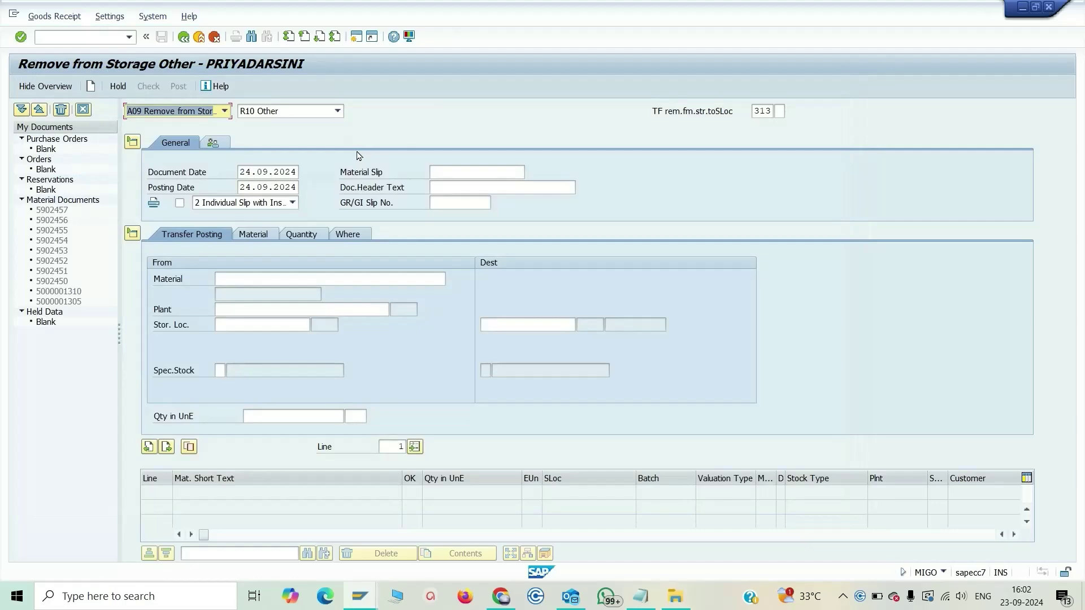
Run the stock overview for MAT-1053 in plant AON1 and check unrestricted stock in storage locations 1201 and 1202.
{"action": "key", "text": "alt+Tab"}
{"action": "key", "text": "alt+Tab"}
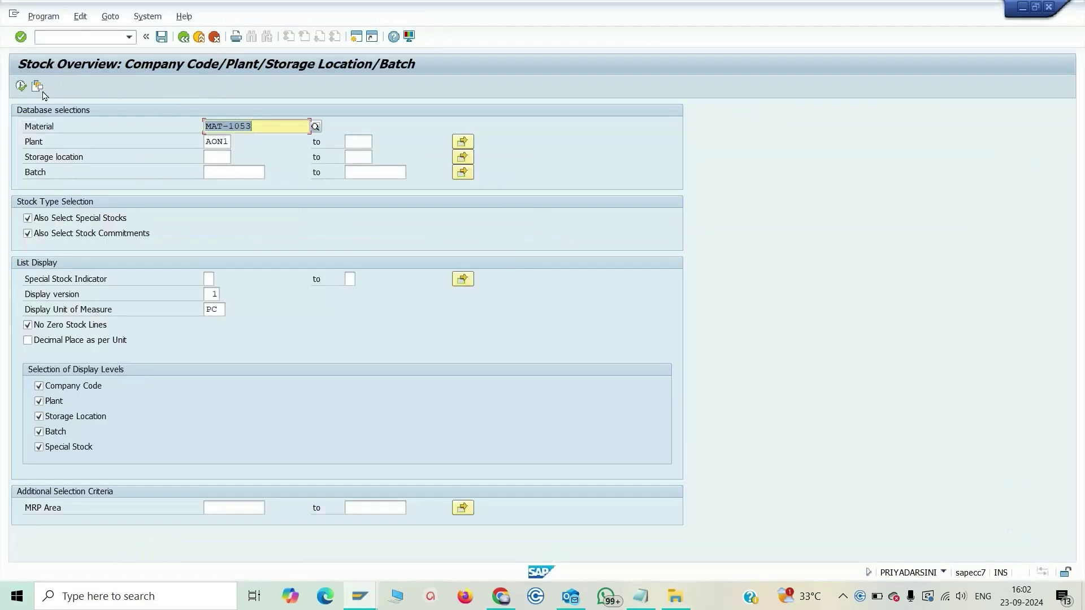
{"action": "left_click", "coordinate": [21, 86]}
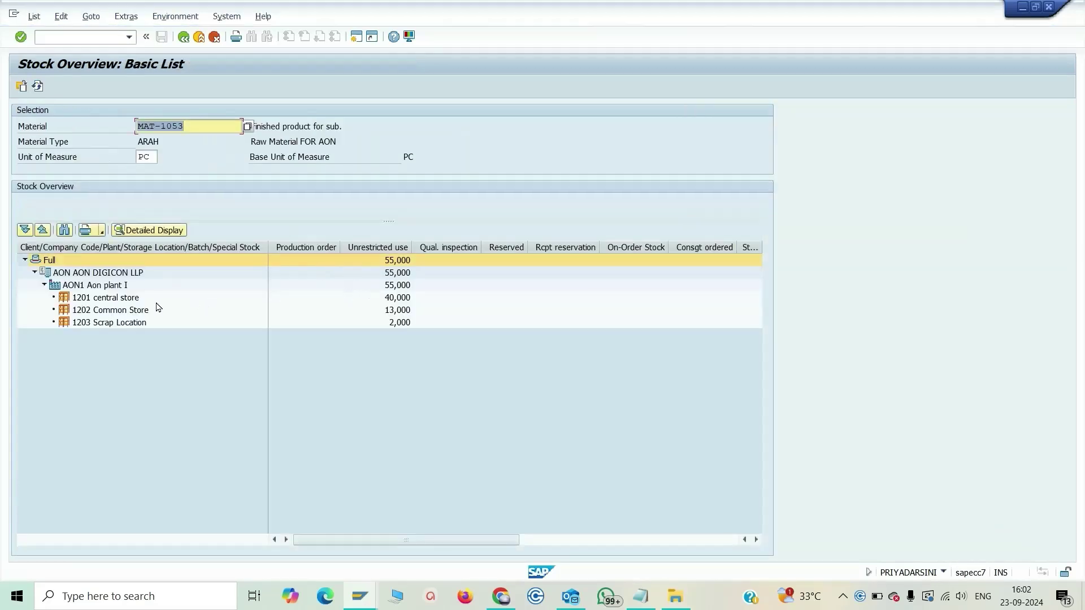
{"action": "left_click", "coordinate": [136, 301]}
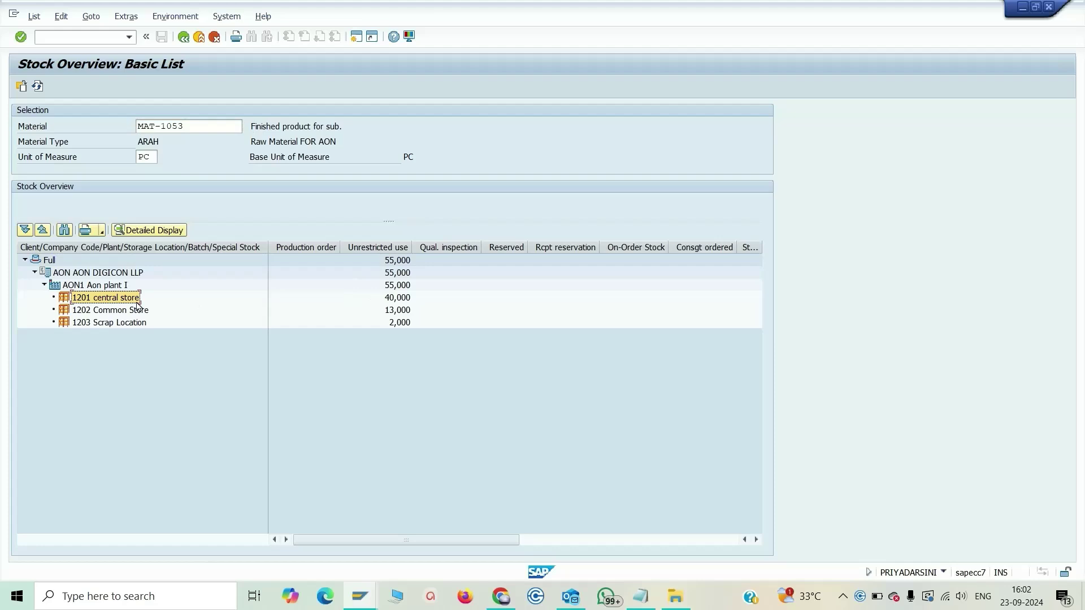
{"action": "left_click", "coordinate": [388, 299]}
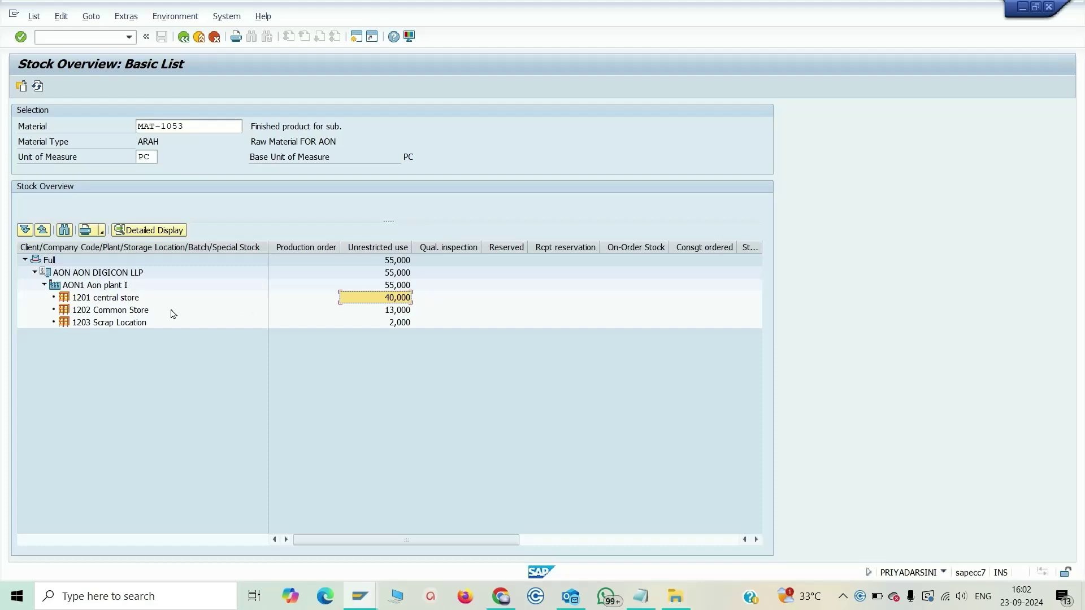
{"action": "left_click", "coordinate": [382, 317]}
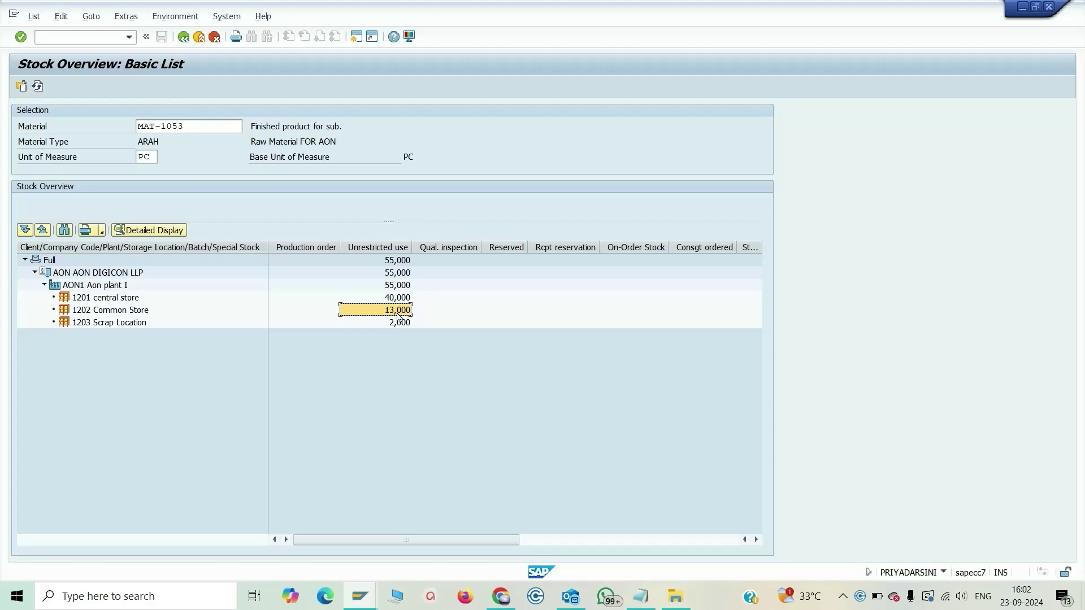
Examine the Transfer (SLoc) stock column for MAT-1053 across the storage locations of plant AON1.
{"action": "left_click", "coordinate": [711, 541]}
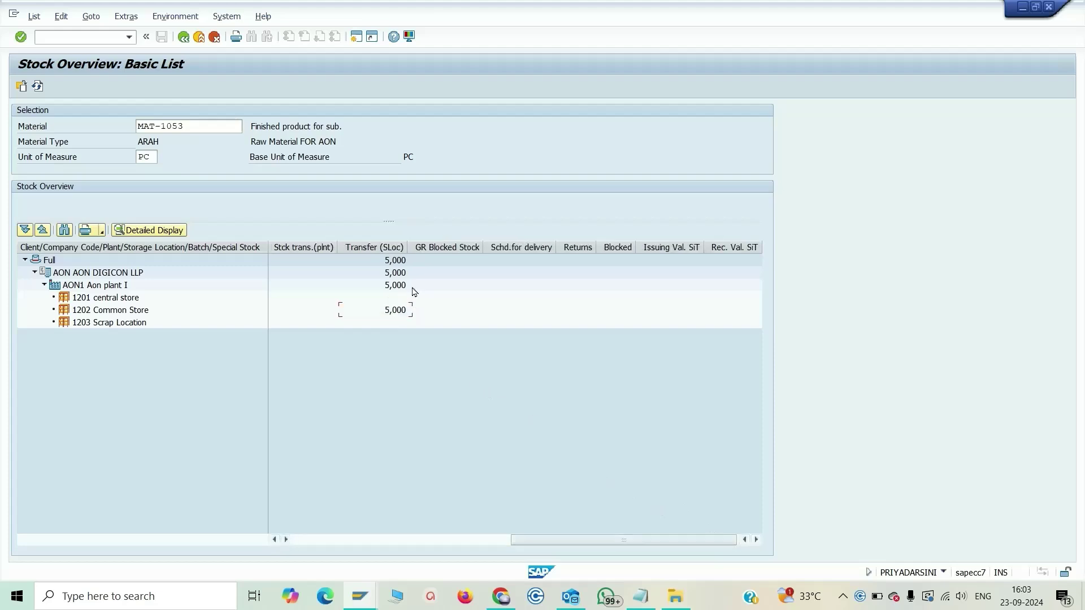
{"action": "left_click", "coordinate": [388, 249]}
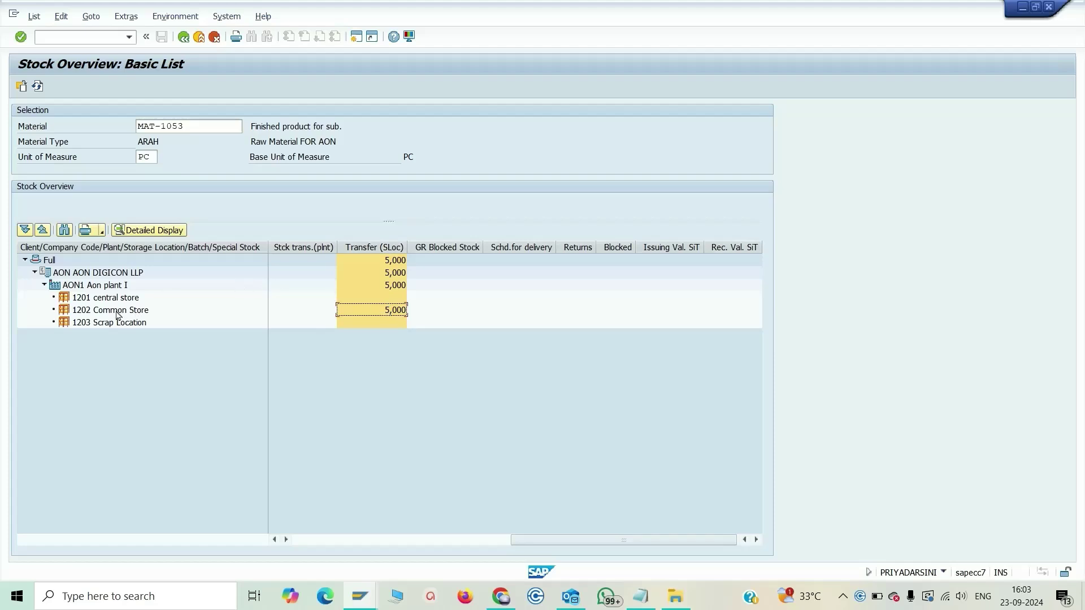
Return to the goods movement session and load material document 5902457 as the reference for a Place in Storage posting.
{"action": "key", "text": "alt+Tab"}
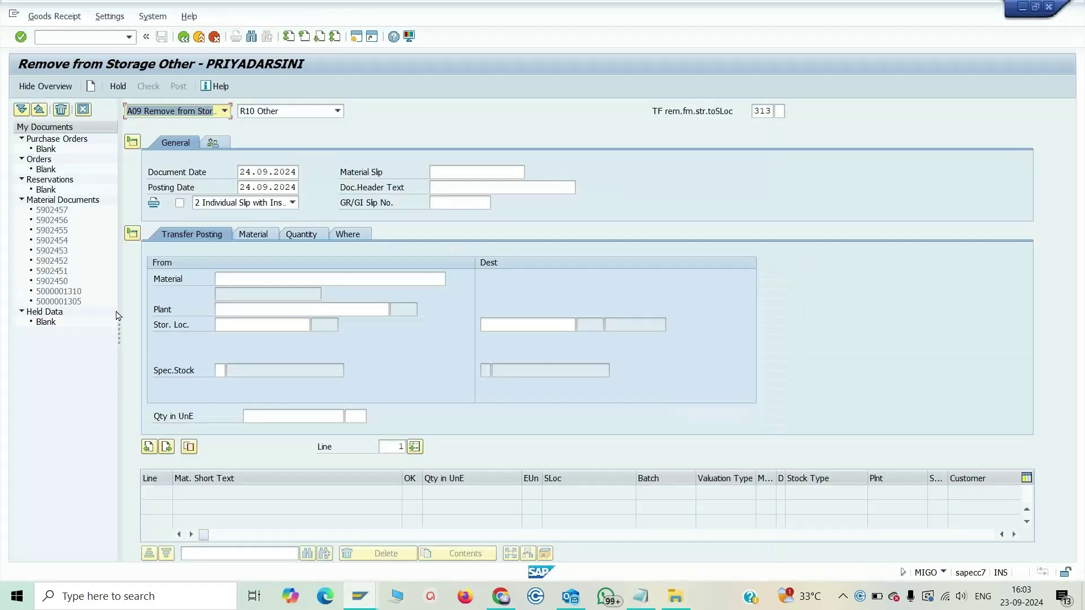
{"action": "left_click", "coordinate": [227, 113]}
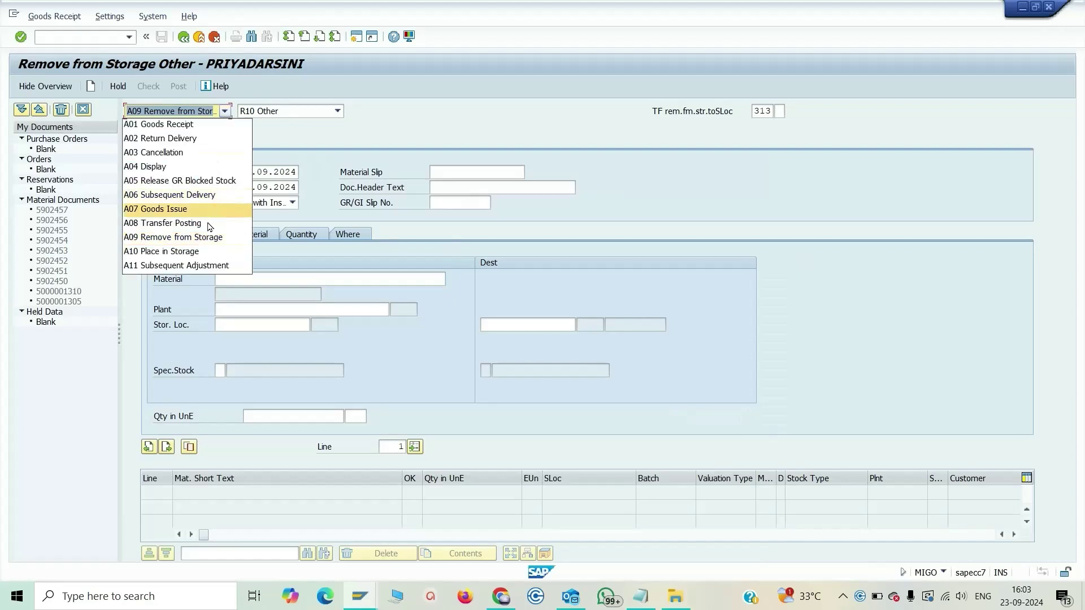
{"action": "left_click", "coordinate": [199, 252]}
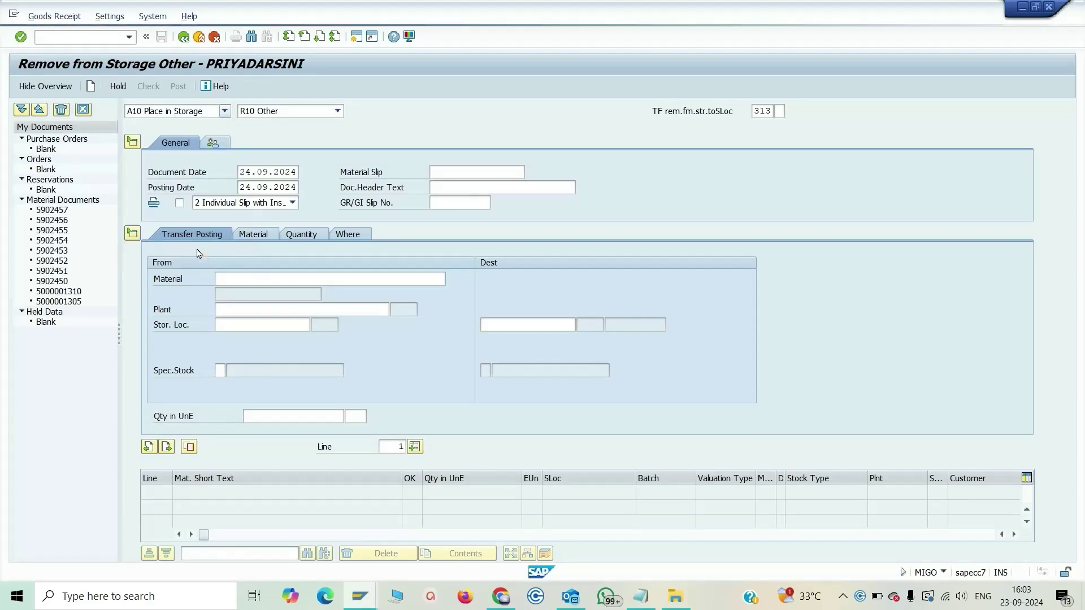
{"action": "left_click", "coordinate": [337, 112]}
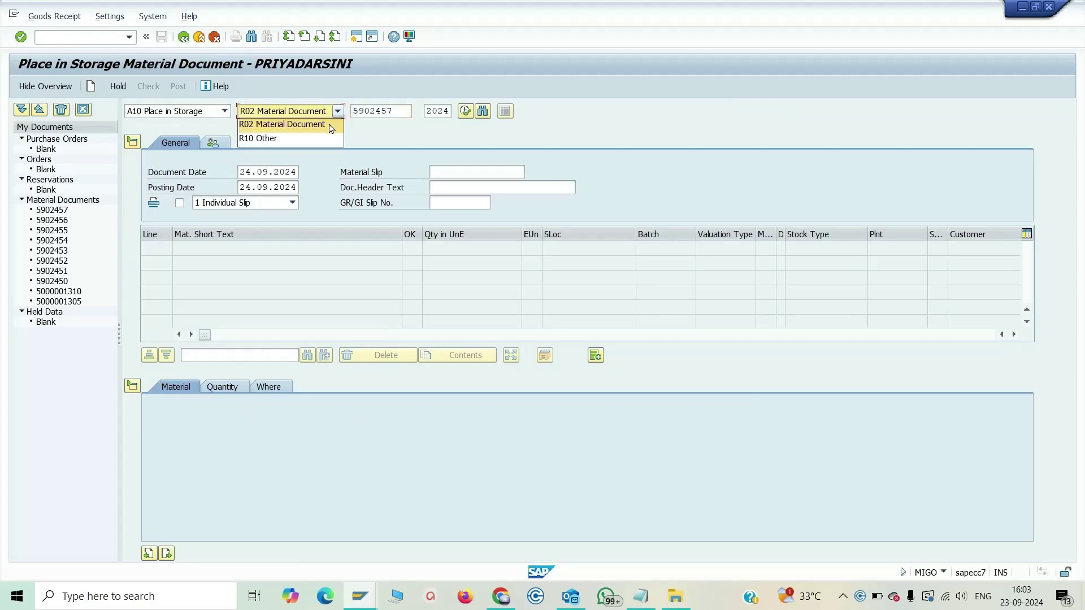
{"action": "left_click", "coordinate": [331, 125]}
{"action": "left_click", "coordinate": [394, 111]}
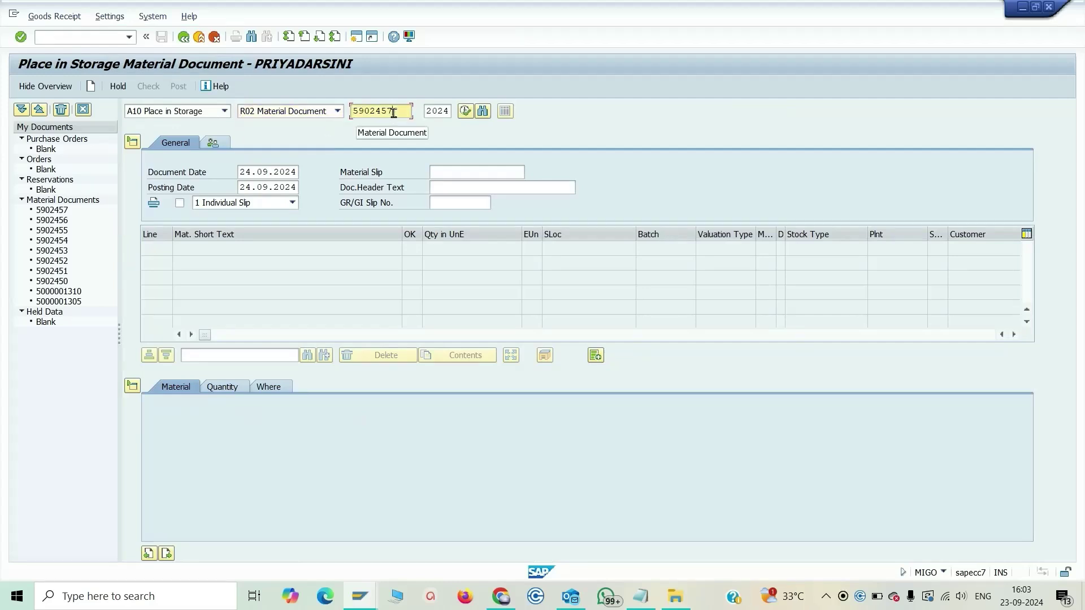
{"action": "key", "text": "Return"}
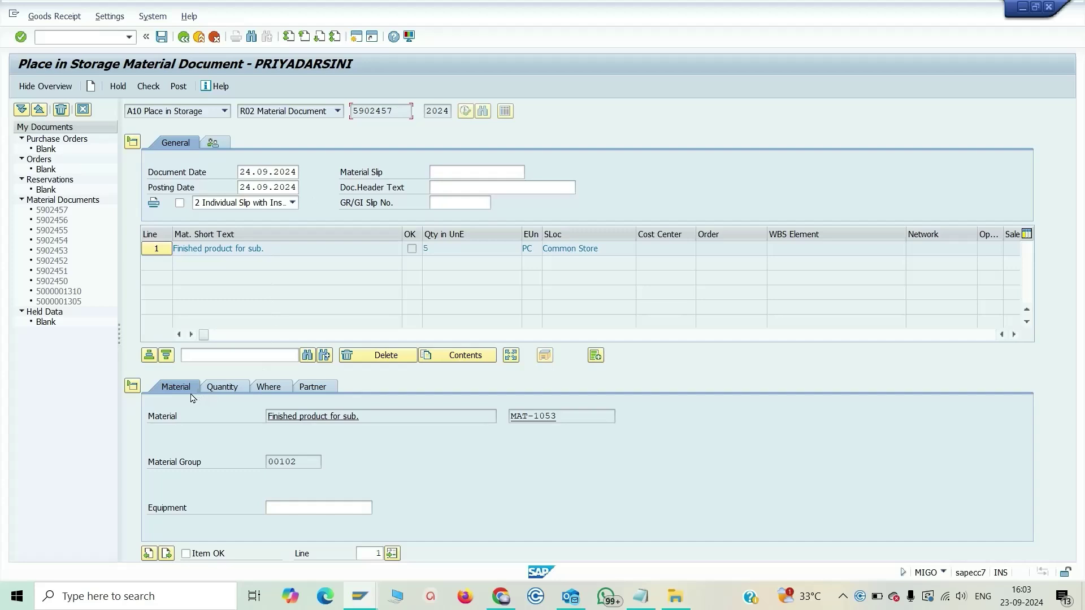
Review the item's quantity and destination details, mark it Item OK, and check and post the placement in storage.
{"action": "left_click", "coordinate": [229, 388]}
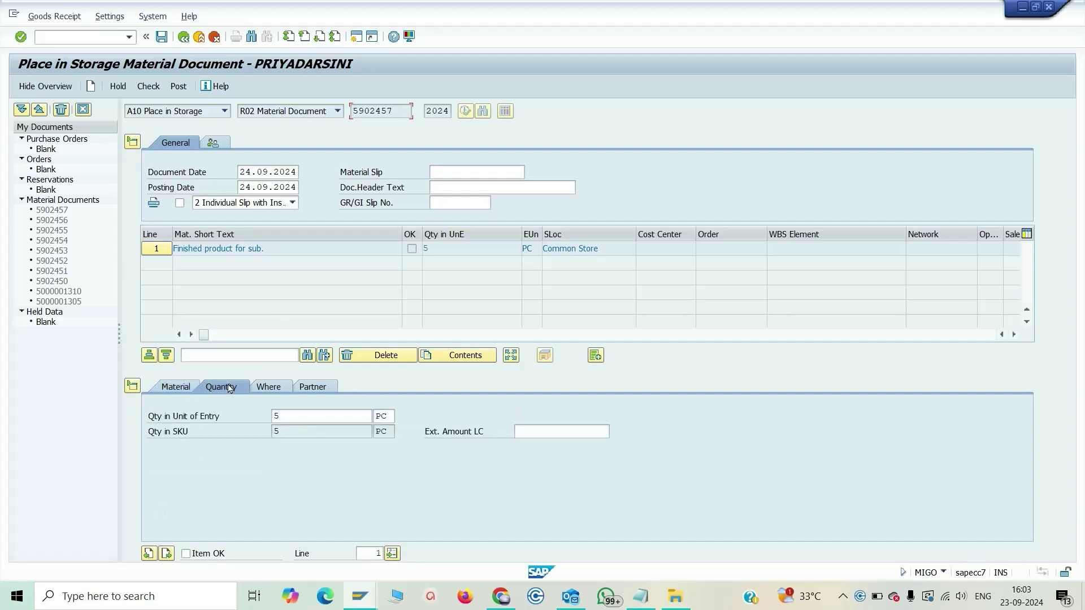
{"action": "left_click", "coordinate": [268, 388]}
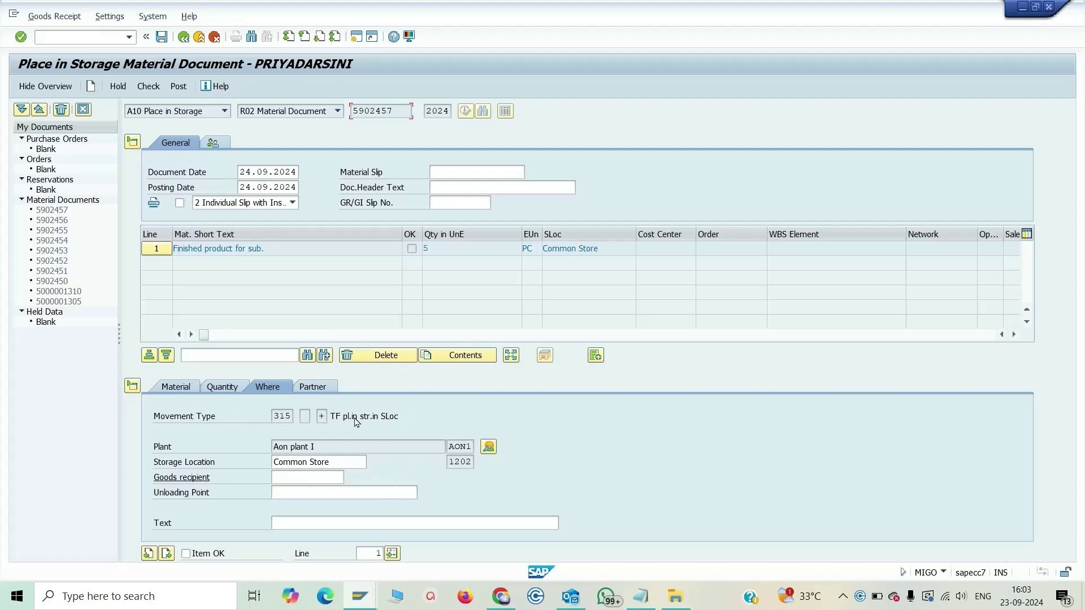
{"action": "left_click", "coordinate": [187, 556]}
{"action": "left_click", "coordinate": [158, 89]}
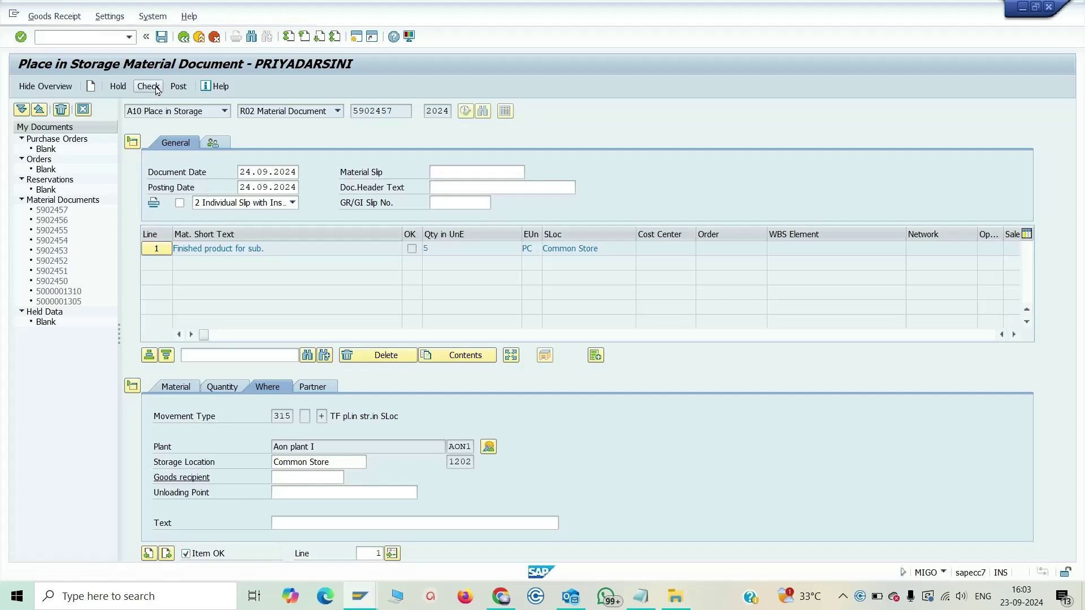
{"action": "left_click", "coordinate": [175, 88]}
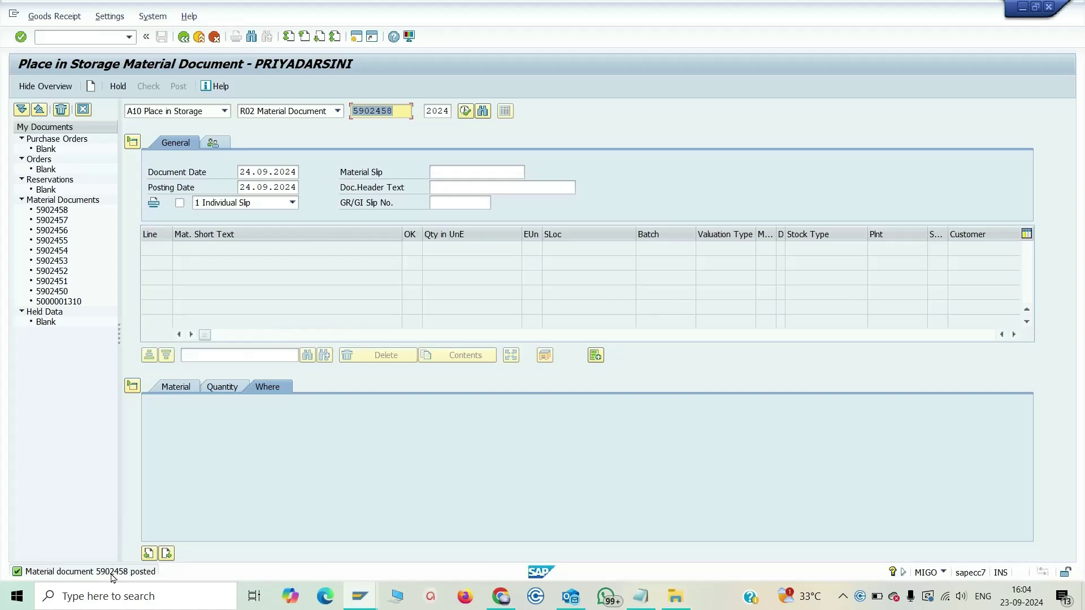
Refresh the stock overview for MAT-1053 and check the unrestricted stock in storage location 1202.
{"action": "key", "text": "alt+Tab"}
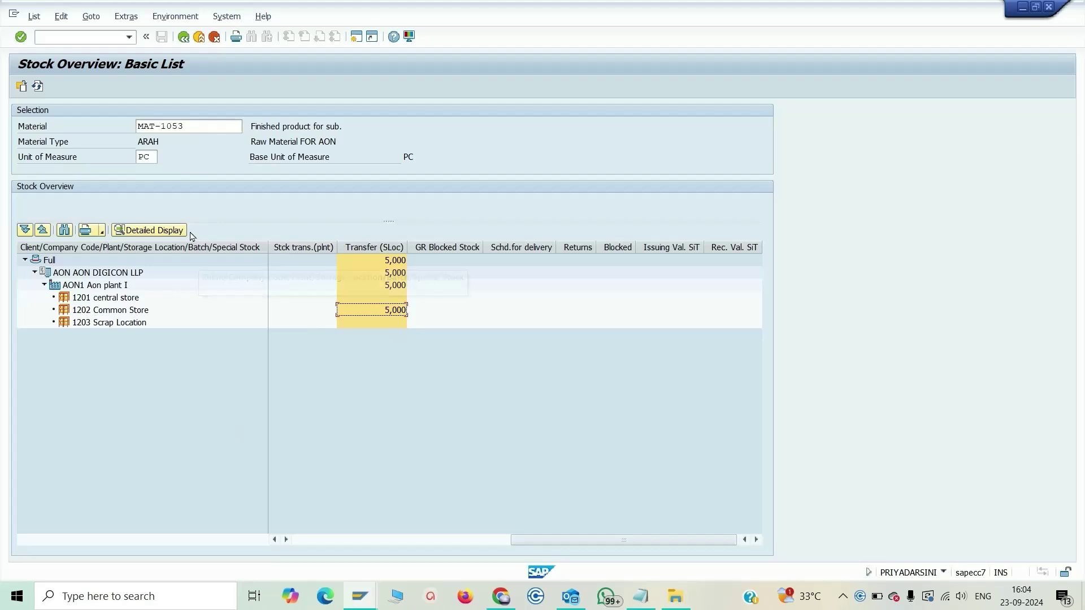
{"action": "left_click", "coordinate": [37, 87]}
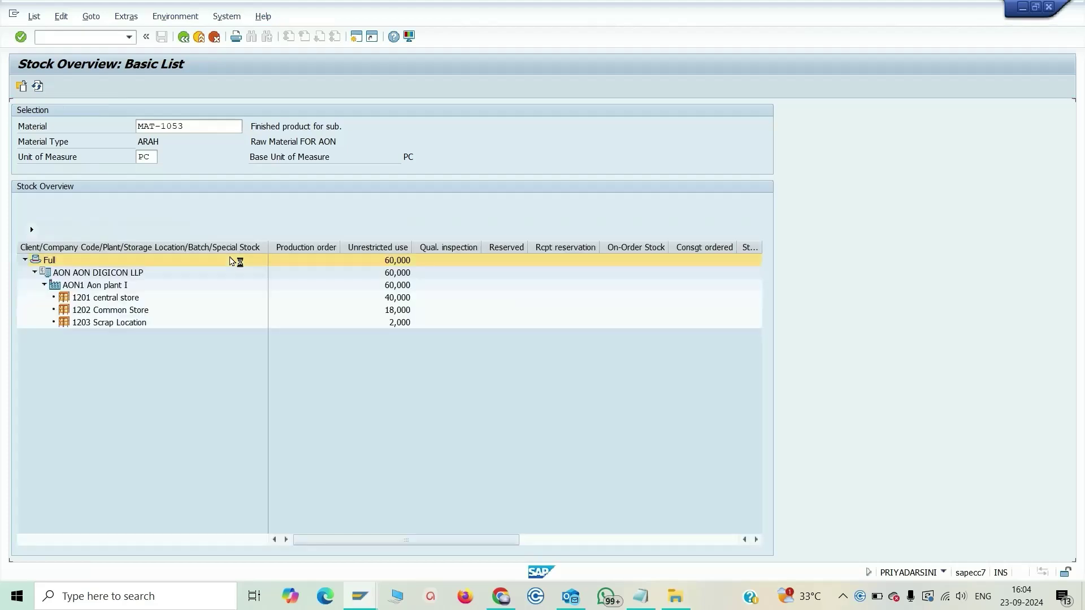
{"action": "left_click", "coordinate": [353, 314]}
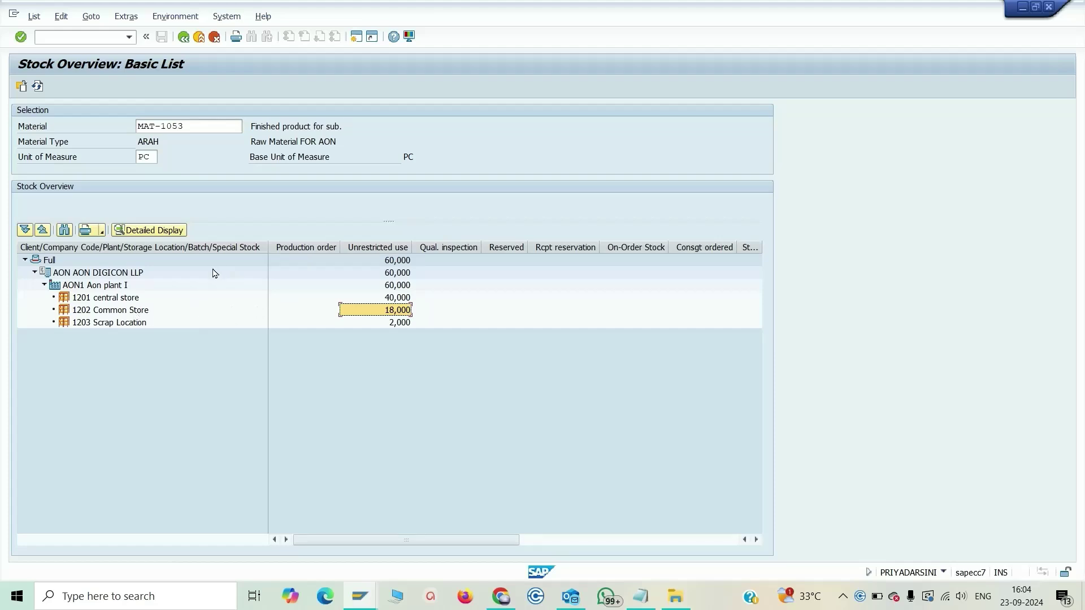
Leave the goods movement transaction with /n and switch to the stock transfer notes in Notepad.
{"action": "key", "text": "alt+Tab"}
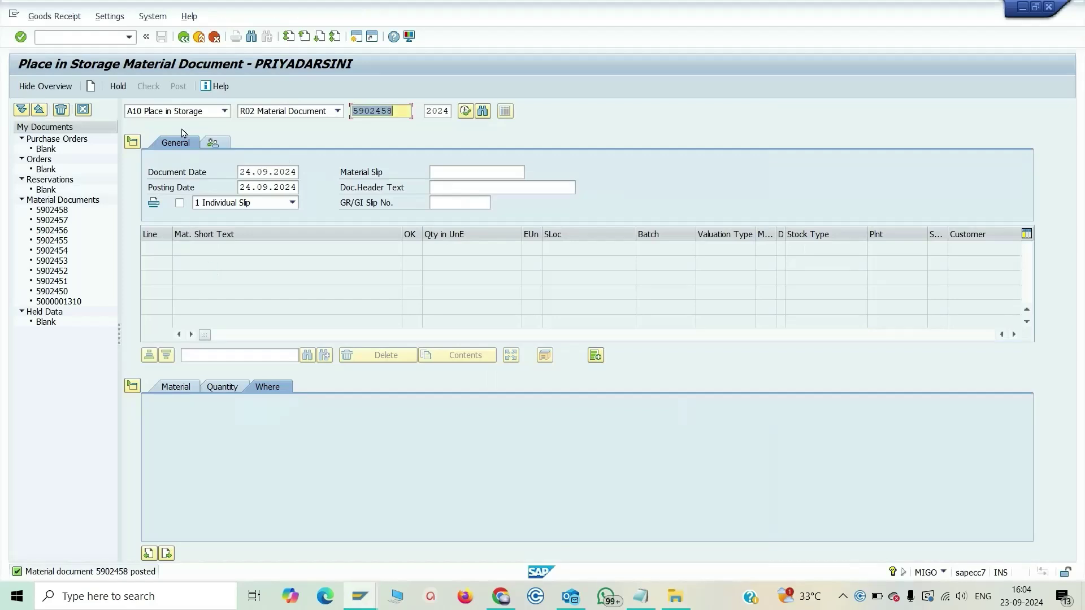
{"action": "left_click", "coordinate": [113, 36]}
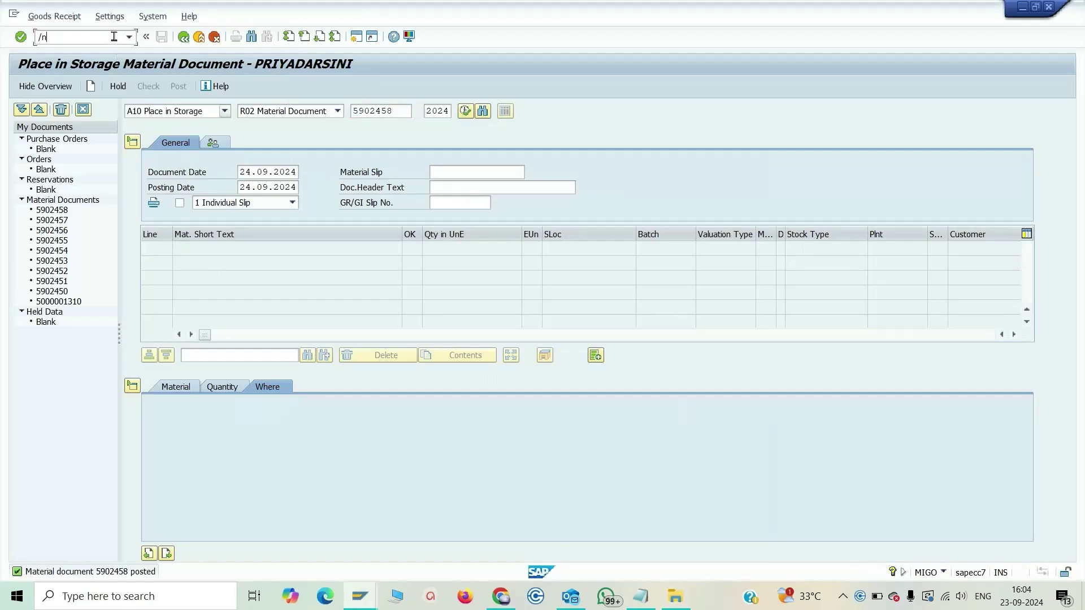
{"action": "type", "text": "/n"}
{"action": "key", "text": "Return"}
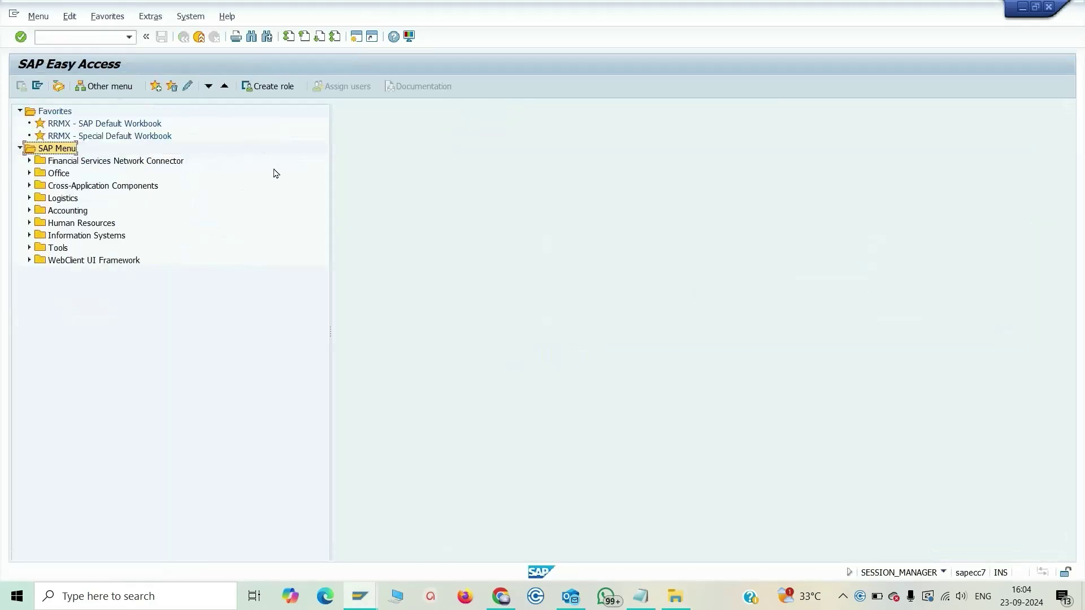
{"action": "key", "text": "alt+Tab"}
{"action": "key", "text": "alt+Tab"}
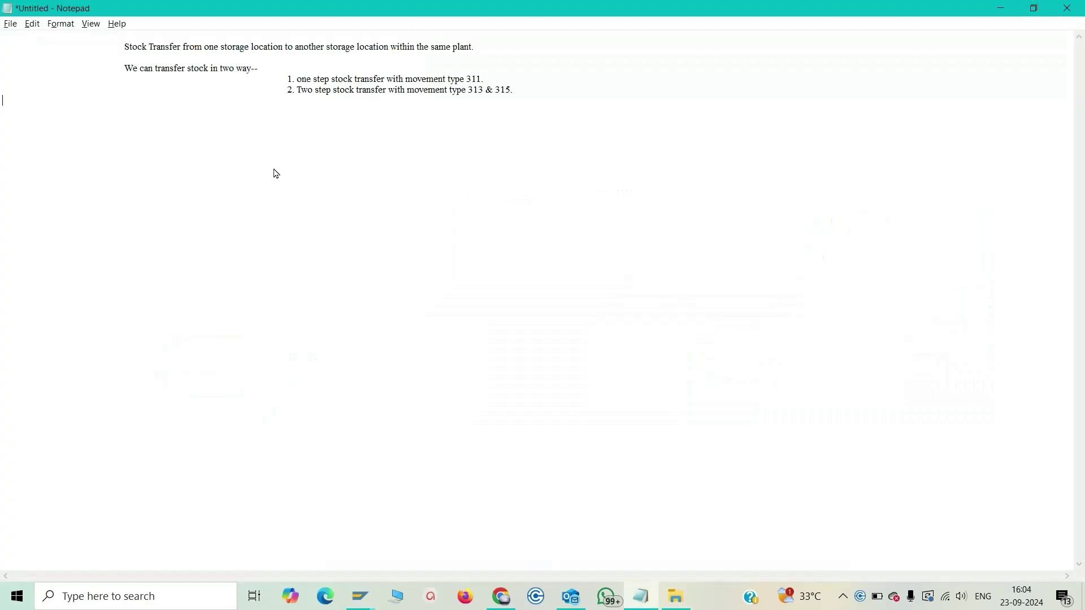